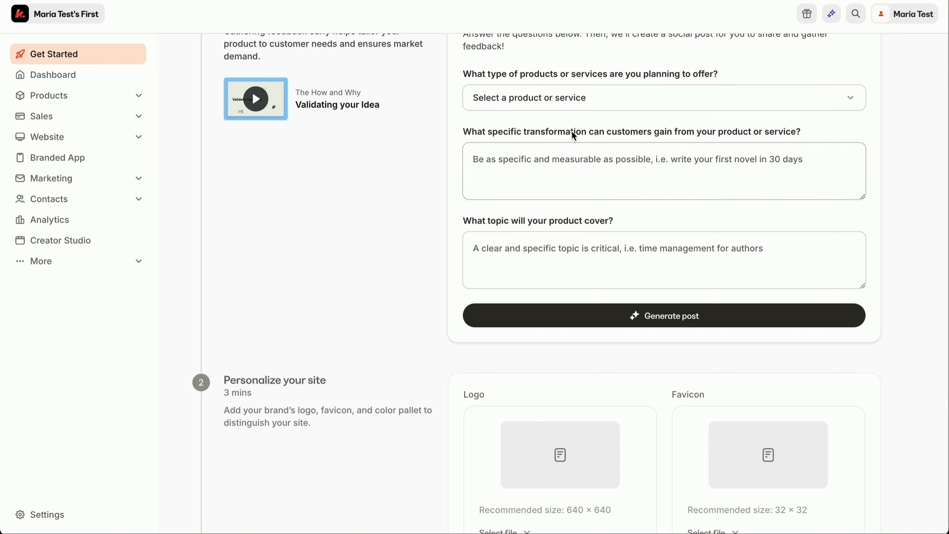
{"action": "scroll", "coordinate": [533, 232], "scroll_direction": "down", "scroll_amount": 5}
{"action": "scroll", "coordinate": [533, 232], "scroll_direction": "down", "scroll_amount": 4}
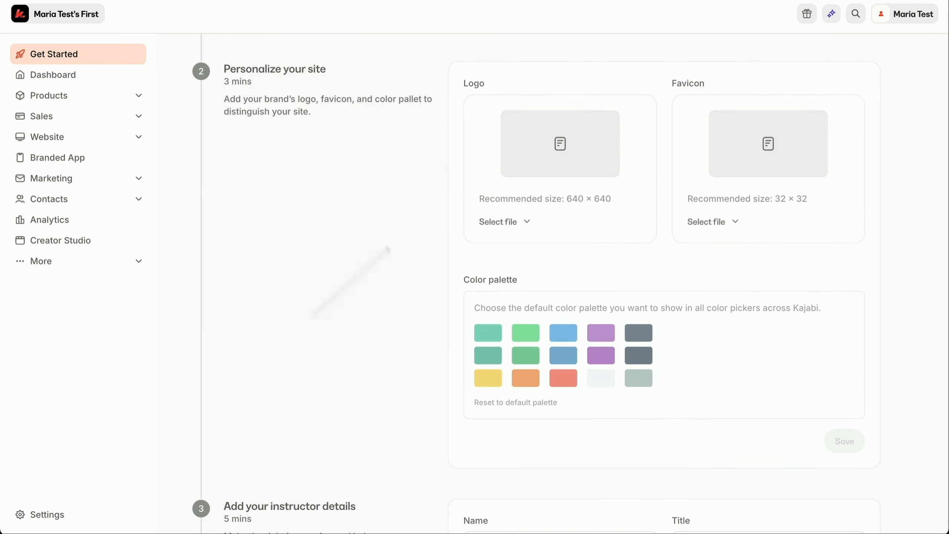
{"action": "scroll", "coordinate": [301, 398], "scroll_direction": "down", "scroll_amount": 11}
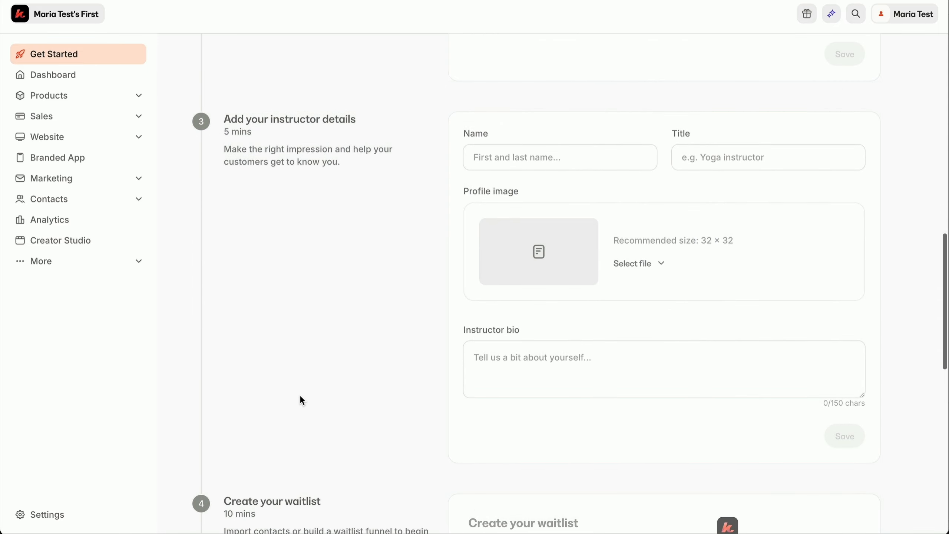
{"action": "scroll", "coordinate": [301, 397], "scroll_direction": "down", "scroll_amount": 17}
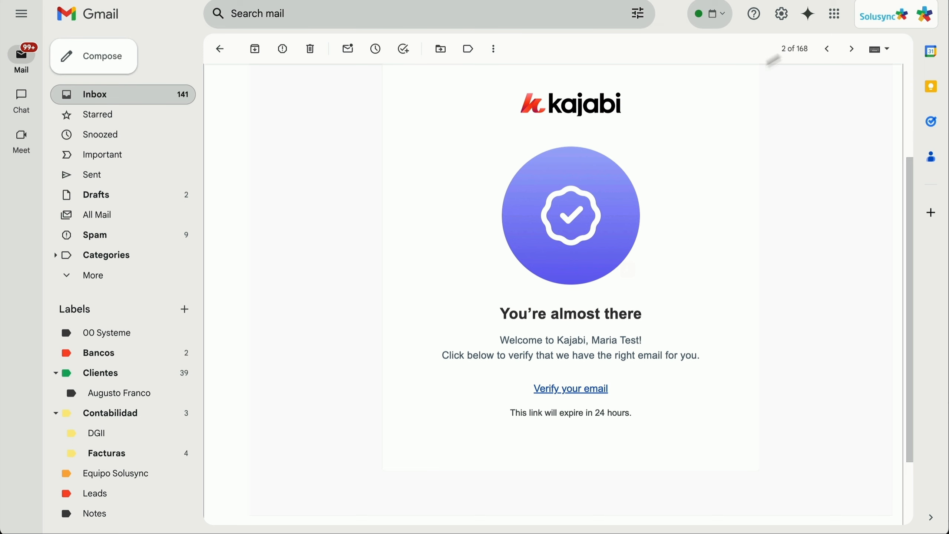
Open the newer Kajabi Kickstart Course email from Kajabi Support and read through its body.
{"action": "left_click", "coordinate": [825, 54]}
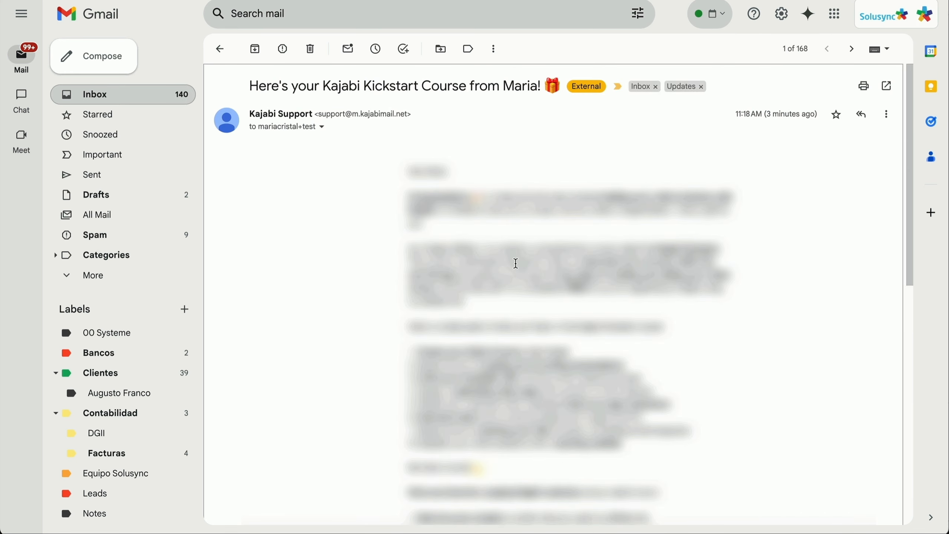
{"action": "scroll", "coordinate": [402, 258], "scroll_direction": "down", "scroll_amount": 5}
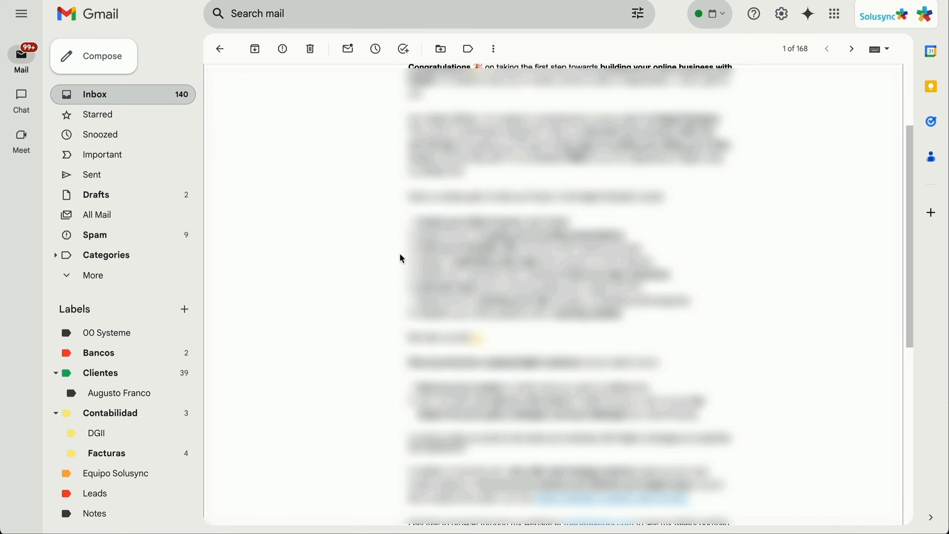
{"action": "scroll", "coordinate": [467, 222], "scroll_direction": "down", "scroll_amount": 8}
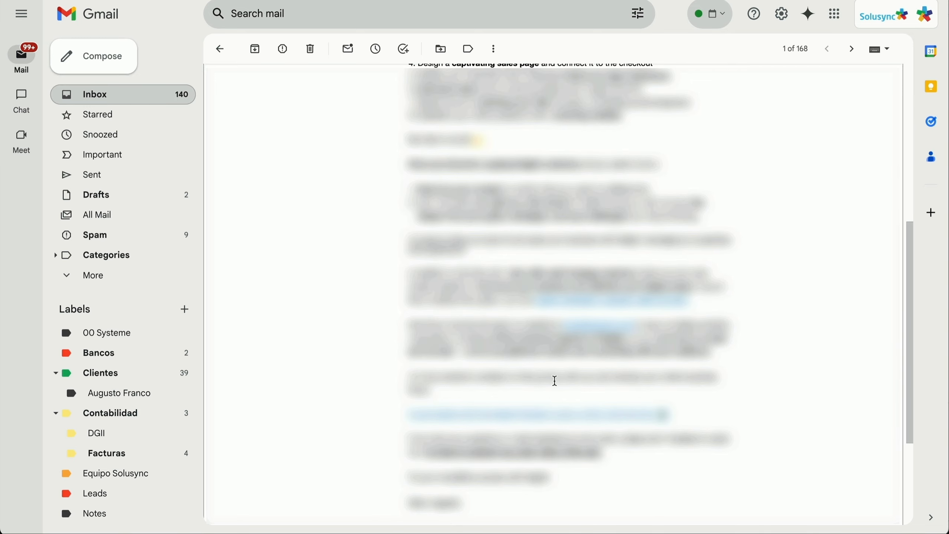
{"action": "scroll", "coordinate": [554, 381], "scroll_direction": "down", "scroll_amount": 5}
{"action": "scroll", "coordinate": [555, 383], "scroll_direction": "up", "scroll_amount": 20}
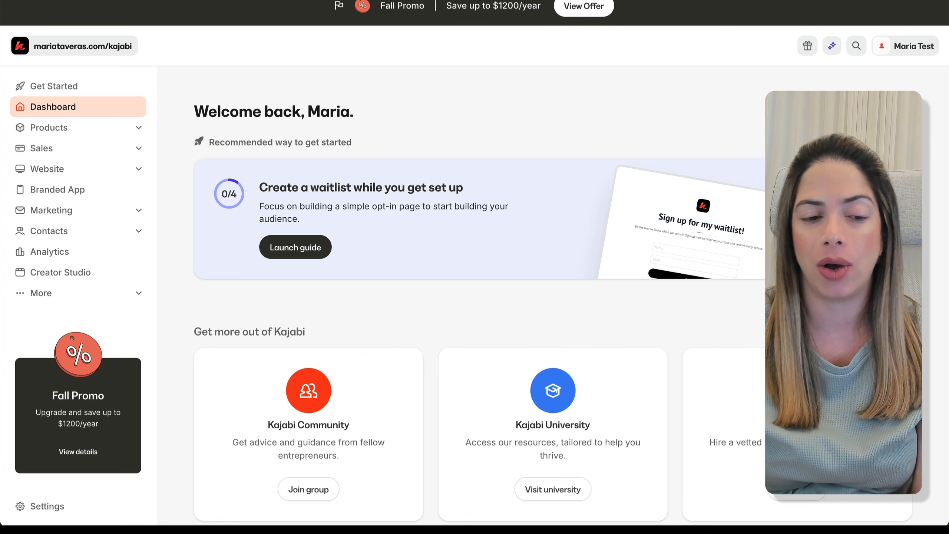
From Products > Podcasts, start a podcast, back out of Import, and choose Create a new podcast.
{"action": "left_click", "coordinate": [91, 129]}
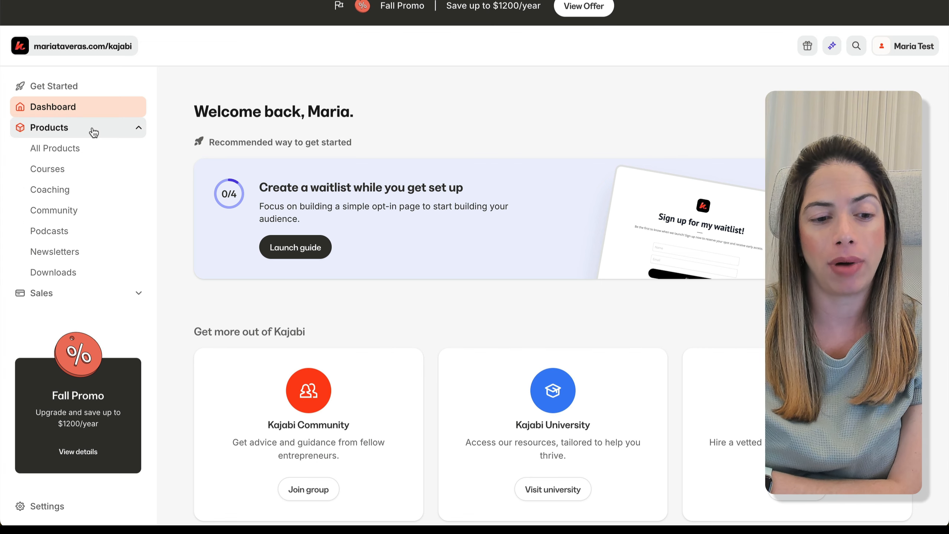
{"action": "left_click", "coordinate": [70, 231]}
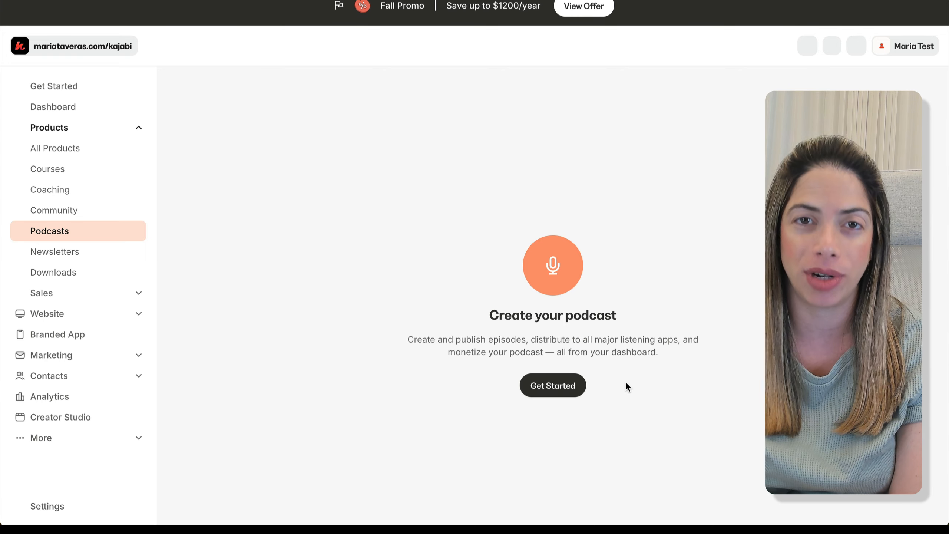
{"action": "left_click", "coordinate": [574, 386]}
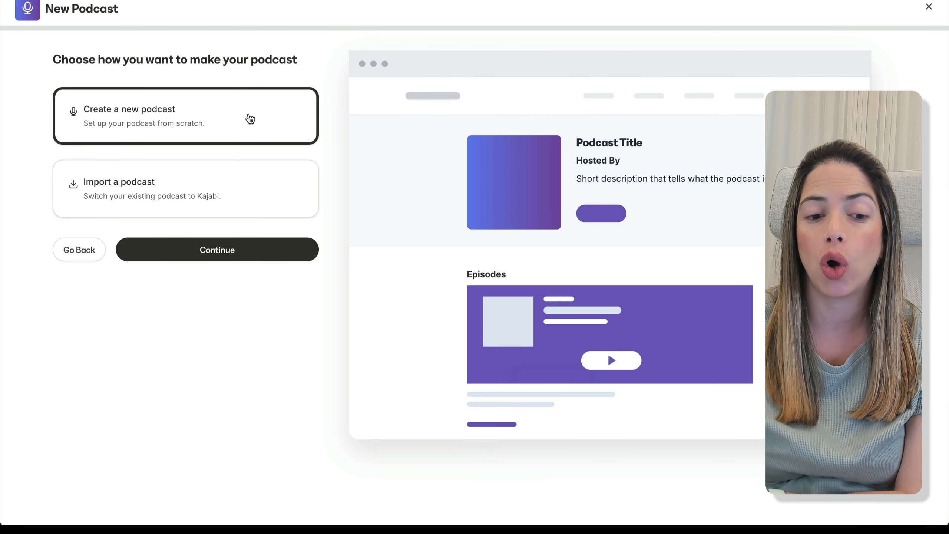
{"action": "left_click", "coordinate": [162, 205]}
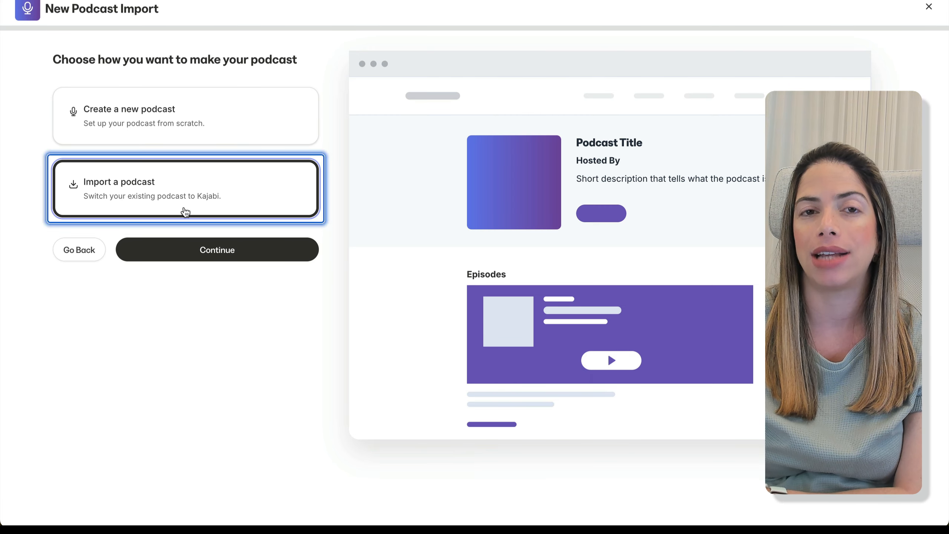
{"action": "left_click", "coordinate": [202, 251]}
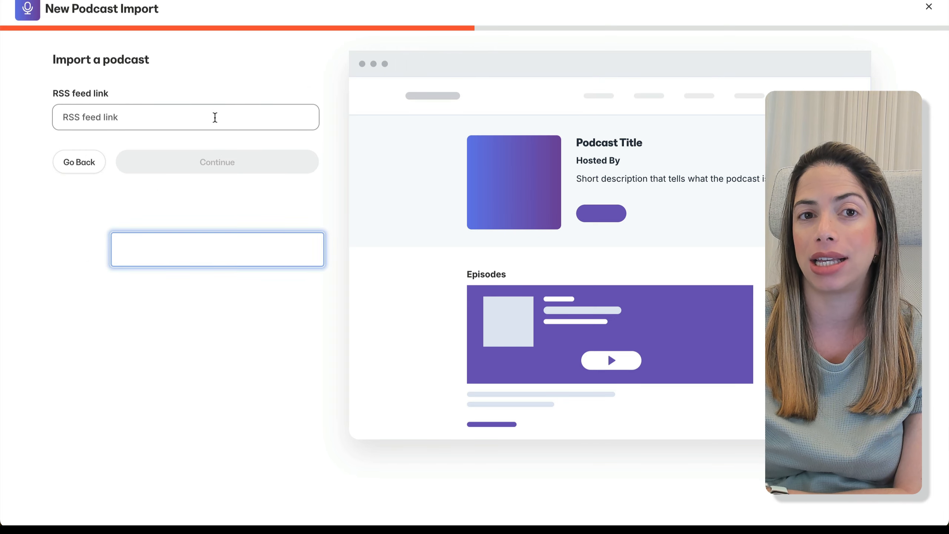
{"action": "left_click", "coordinate": [89, 167]}
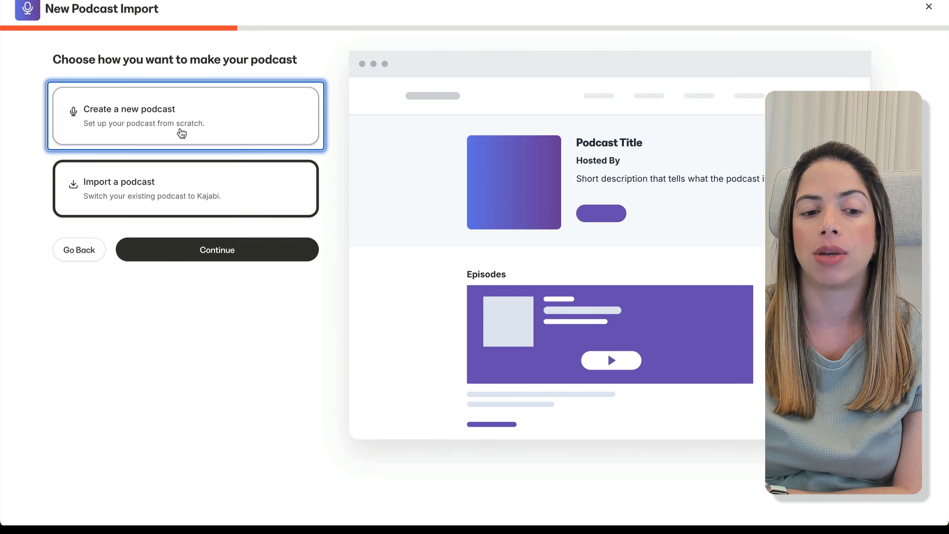
{"action": "left_click", "coordinate": [182, 134]}
{"action": "left_click", "coordinate": [213, 250]}
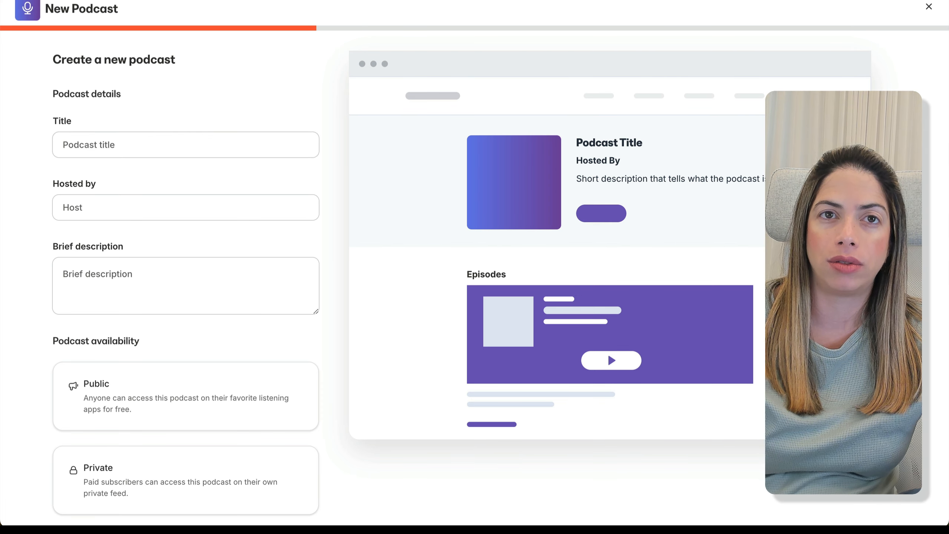
Title the podcast 'Faraso Inspires', enter the host's name, and paste the welcome description.
{"action": "left_click", "coordinate": [186, 144]}
{"action": "type", "text": "Faraso Inspires"}
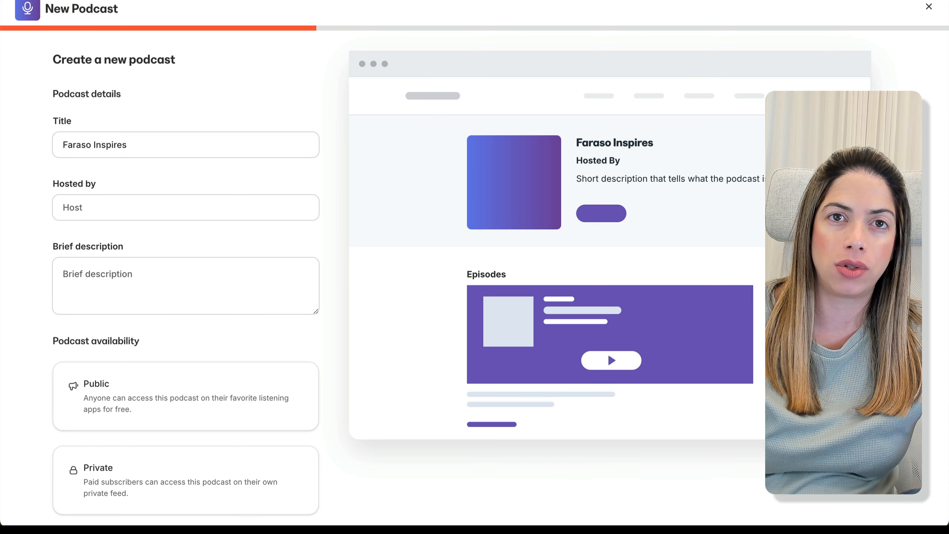
{"action": "left_click", "coordinate": [176, 205]}
{"action": "left_click", "coordinate": [215, 267]}
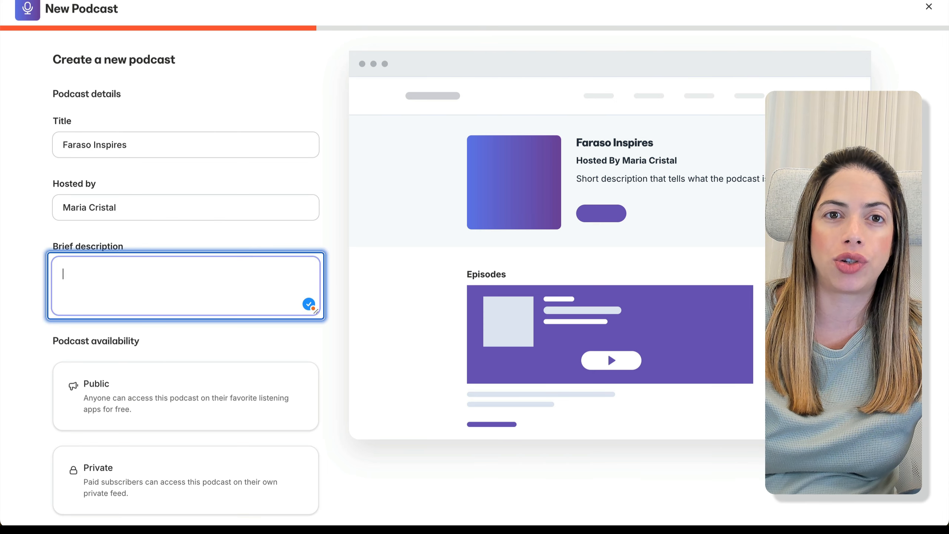
{"action": "key", "text": "ctrl+v"}
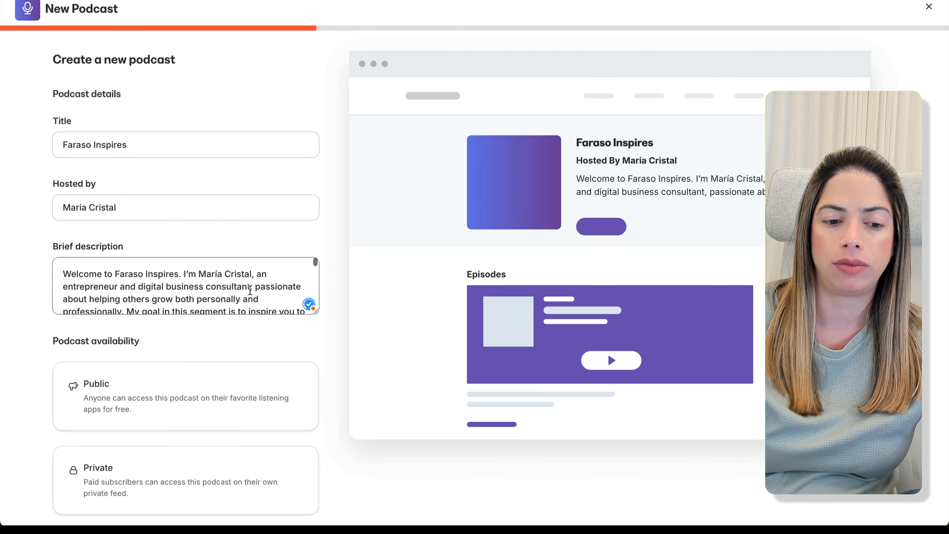
Set the podcast's availability to Public rather than private, then continue to settings.
{"action": "scroll", "coordinate": [250, 291], "scroll_direction": "down", "scroll_amount": 5}
{"action": "scroll", "coordinate": [318, 340], "scroll_direction": "down", "scroll_amount": 1}
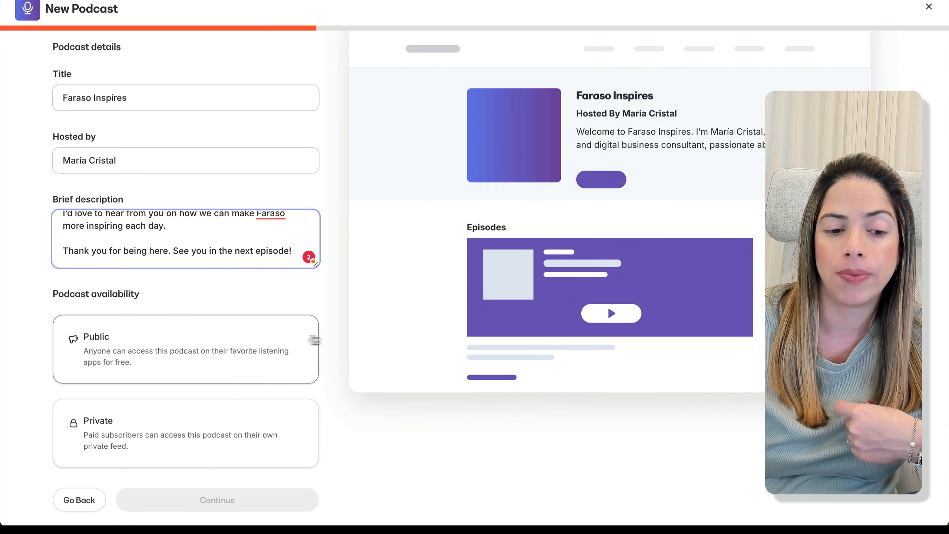
{"action": "left_click", "coordinate": [147, 341]}
{"action": "left_click", "coordinate": [167, 443]}
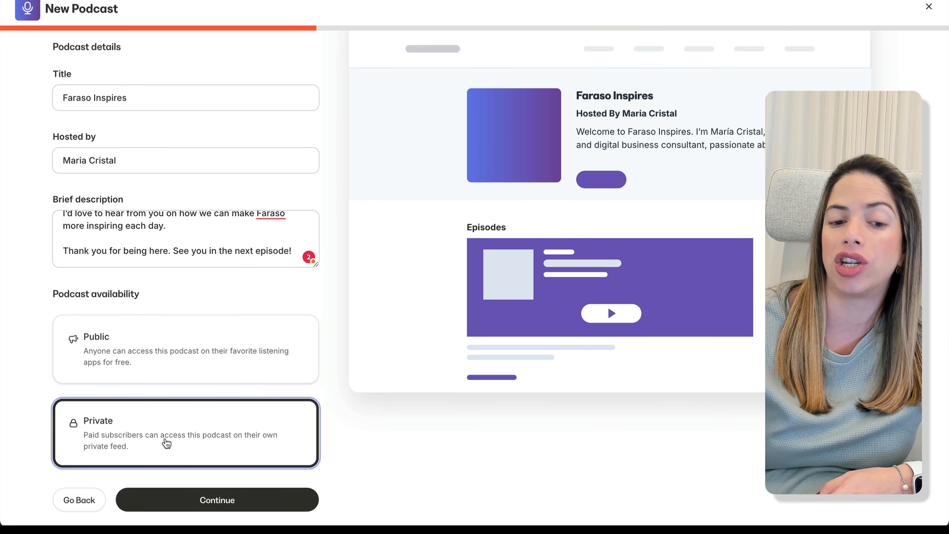
{"action": "left_click", "coordinate": [207, 370]}
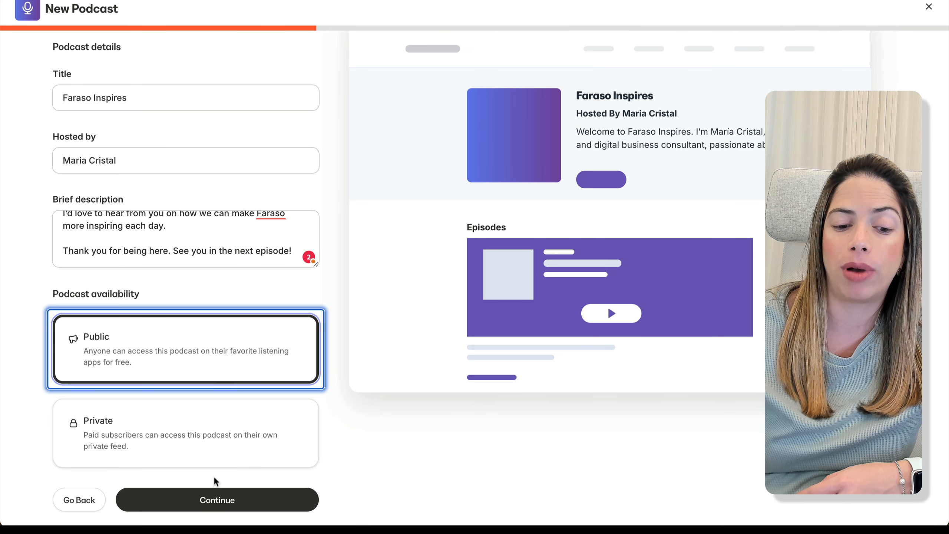
{"action": "left_click", "coordinate": [210, 498]}
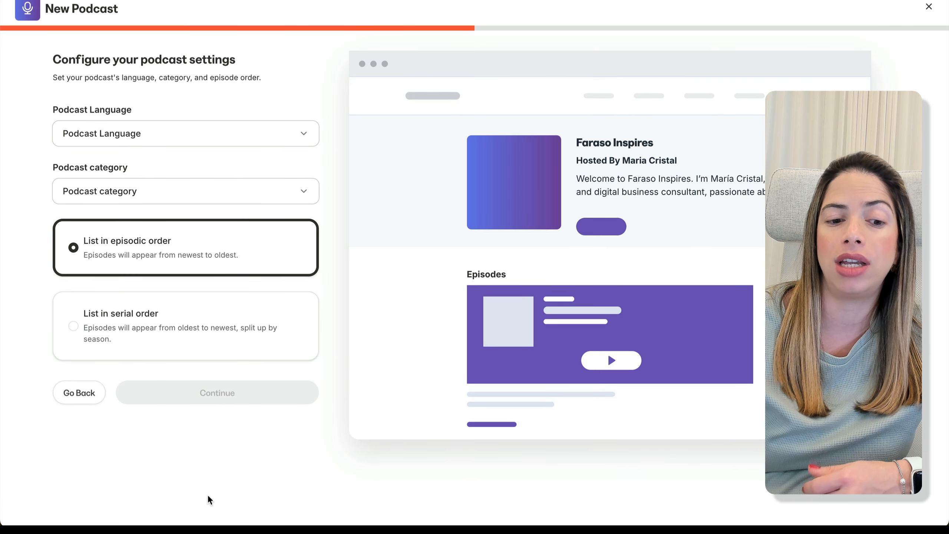
Set language English, category Business / Entrepreneurship, and keep episodic newest-first order.
{"action": "left_click", "coordinate": [250, 140]}
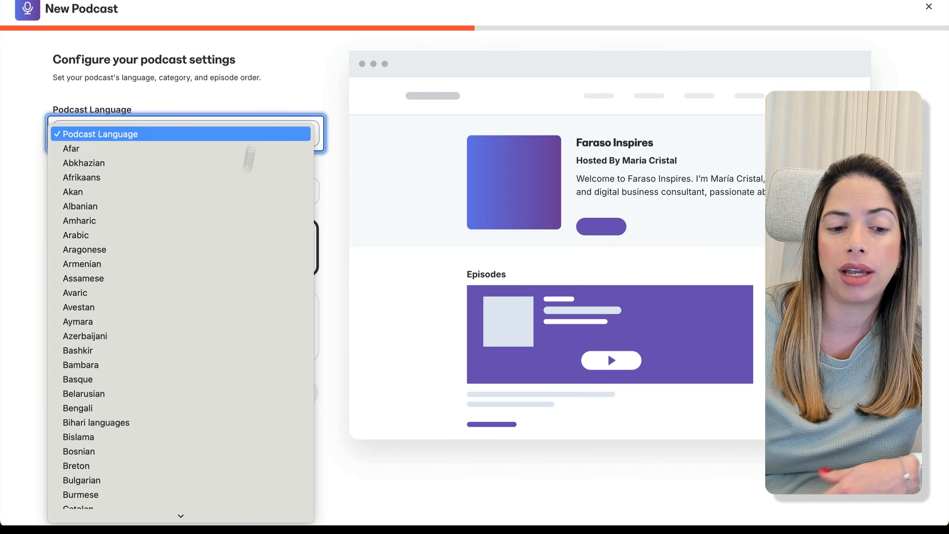
{"action": "scroll", "coordinate": [233, 357], "scroll_direction": "down", "scroll_amount": 10}
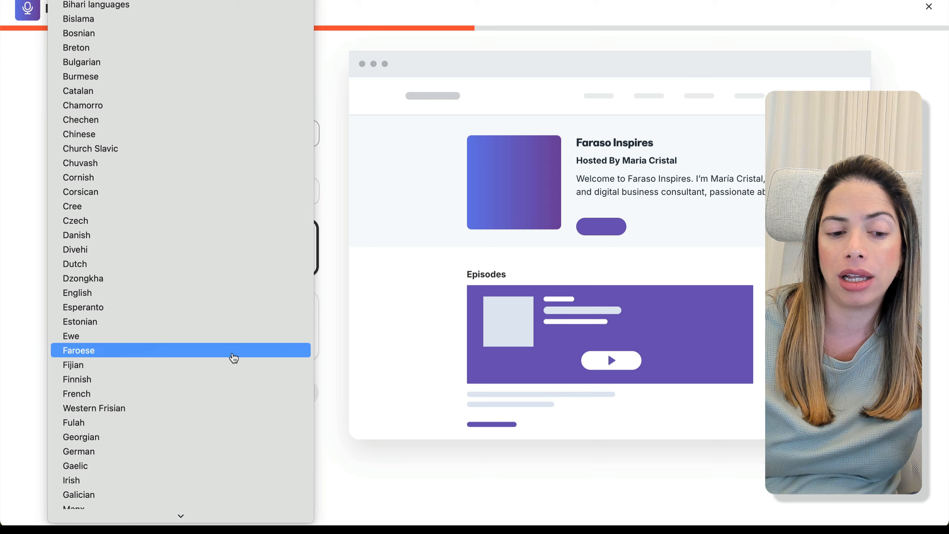
{"action": "left_click", "coordinate": [228, 251]}
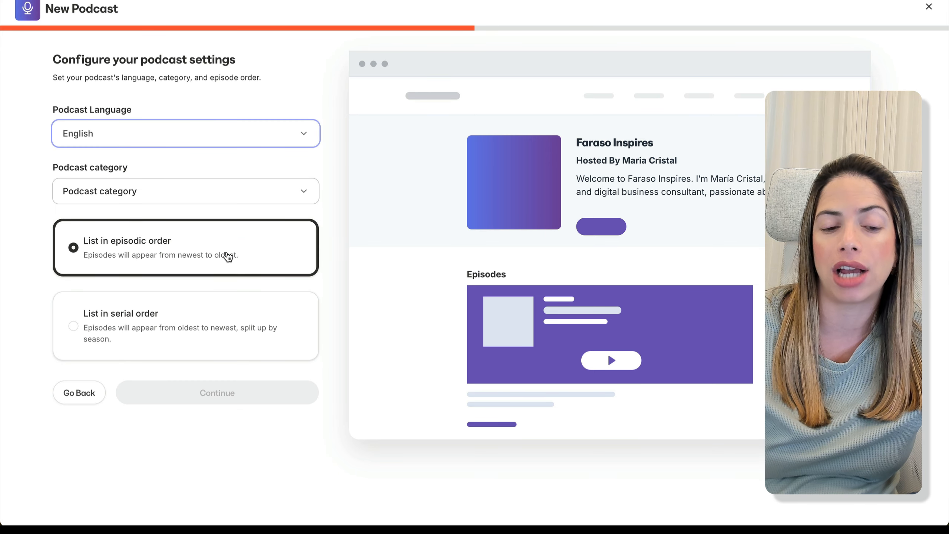
{"action": "left_click", "coordinate": [270, 197]}
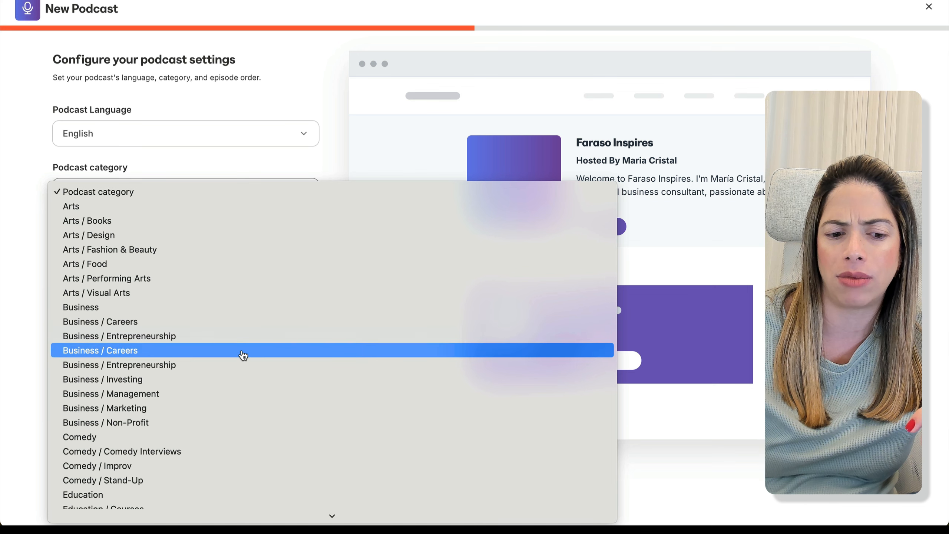
{"action": "left_click", "coordinate": [242, 339]}
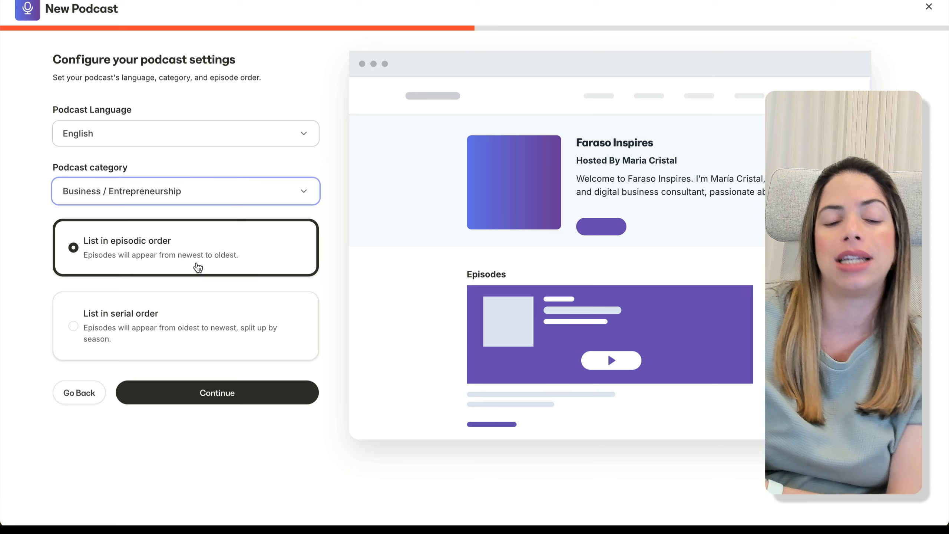
{"action": "left_click", "coordinate": [186, 318]}
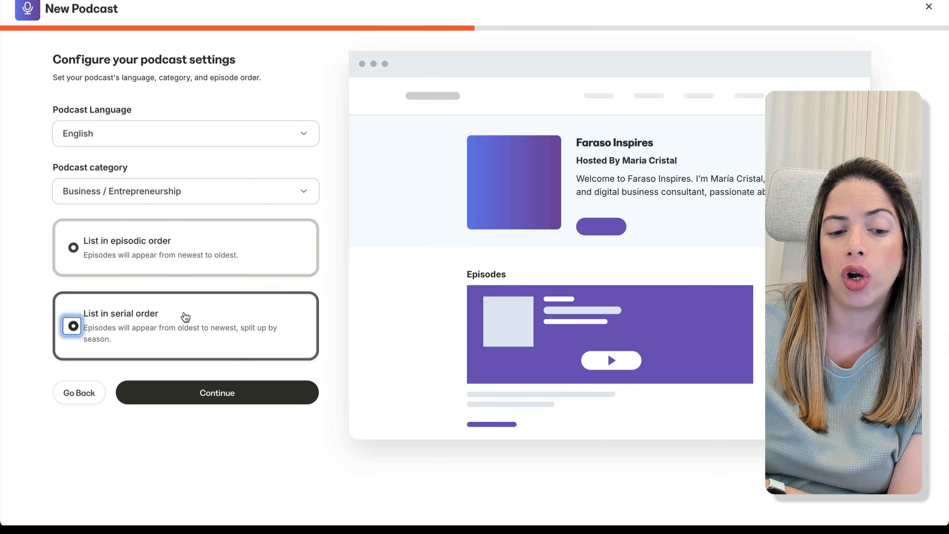
{"action": "left_click", "coordinate": [188, 264]}
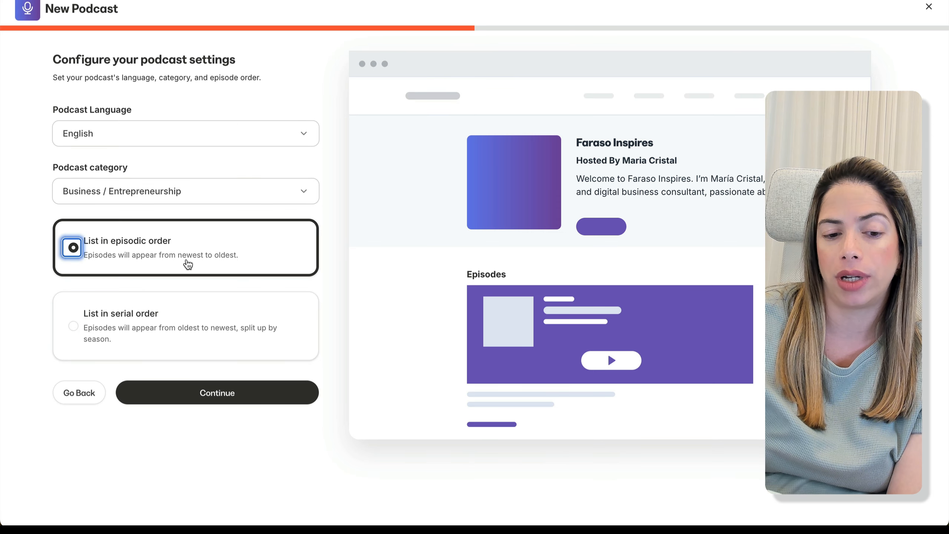
{"action": "left_click", "coordinate": [211, 397]}
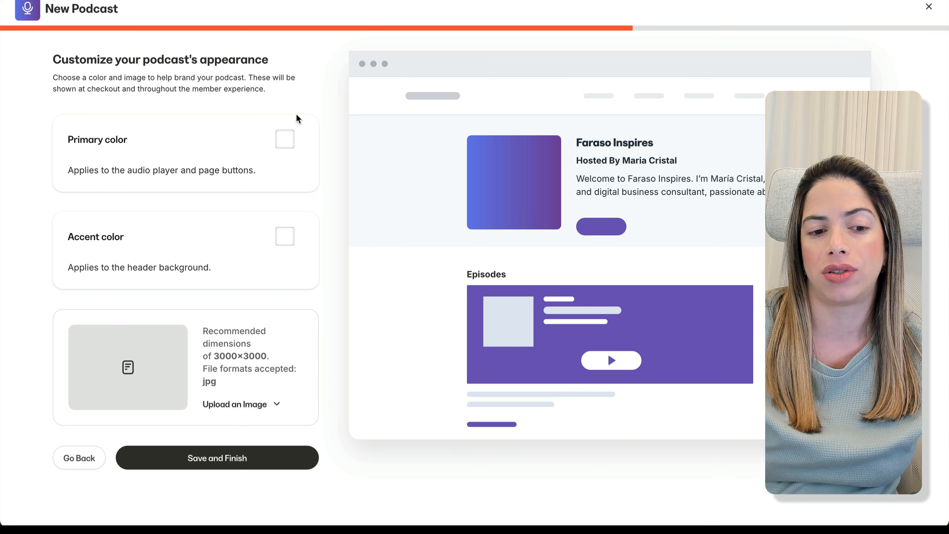
Choose the podcast's primary and accent colours, blue and black.
{"action": "left_click", "coordinate": [285, 138]}
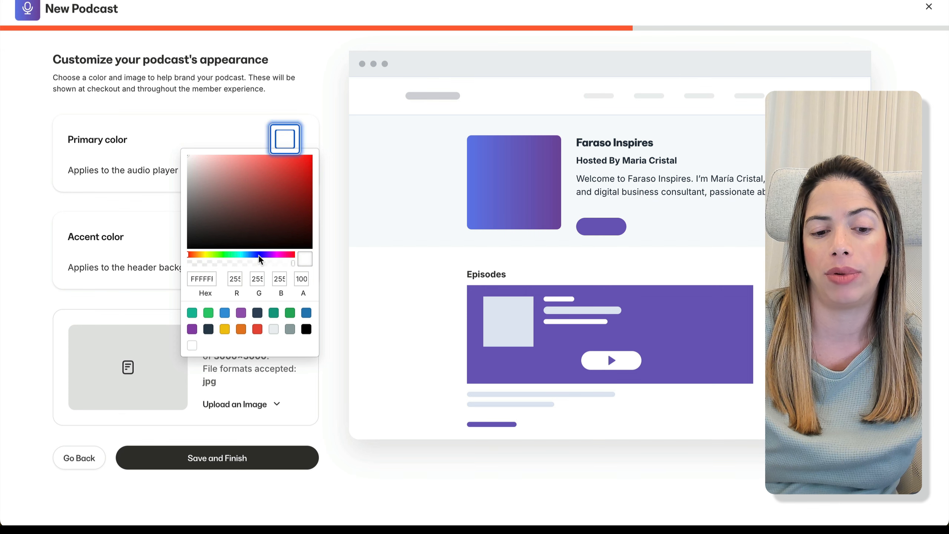
{"action": "left_click", "coordinate": [261, 259]}
{"action": "left_click_drag", "start_coordinate": [286, 174], "coordinate": [333, 148]}
{"action": "left_click", "coordinate": [330, 144]}
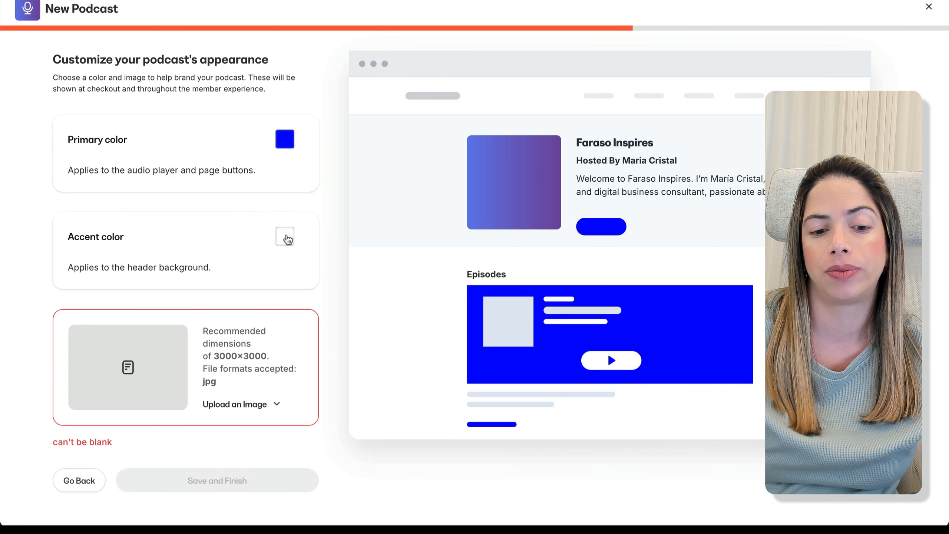
{"action": "left_click", "coordinate": [288, 239]}
{"action": "left_click", "coordinate": [306, 427]}
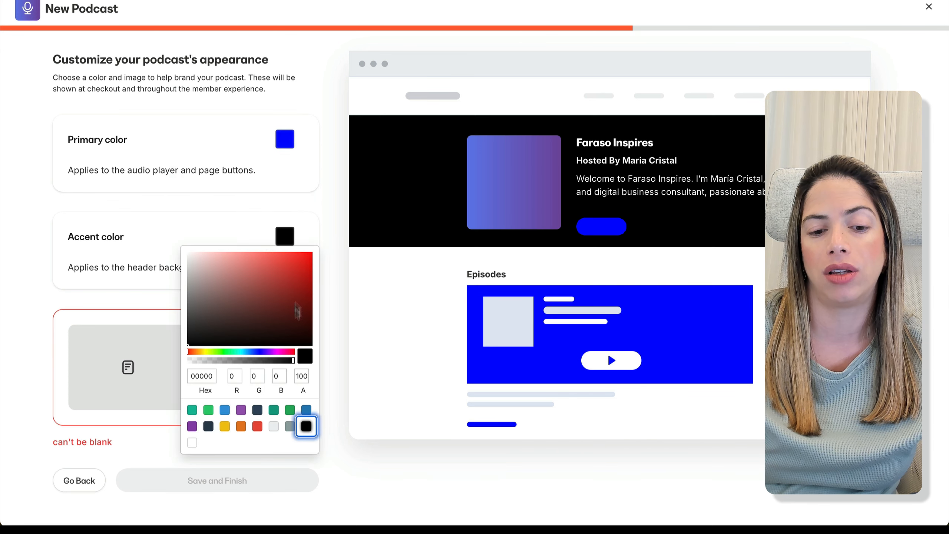
{"action": "left_click", "coordinate": [317, 355]}
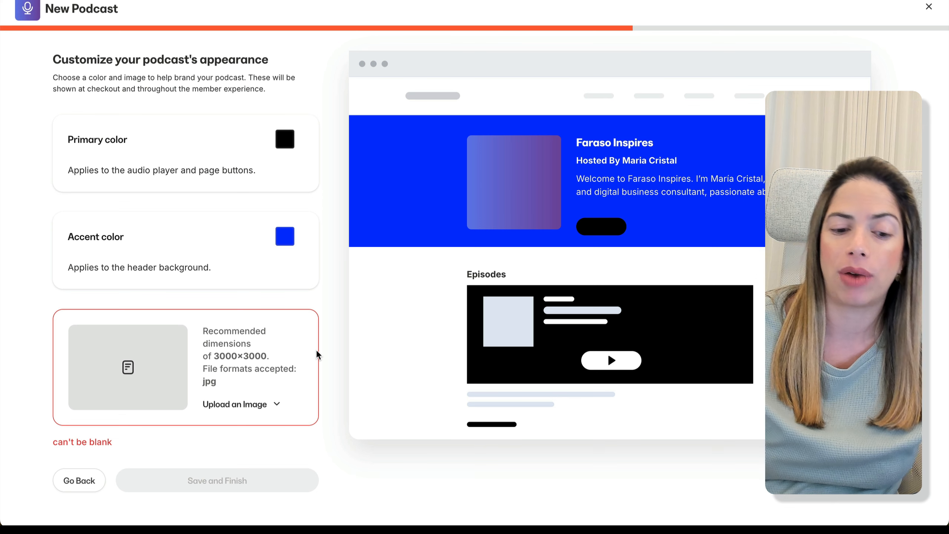
Upload the FARASO INSPIRA logo from this device as the podcast image and save the podcast.
{"action": "left_click", "coordinate": [259, 405]}
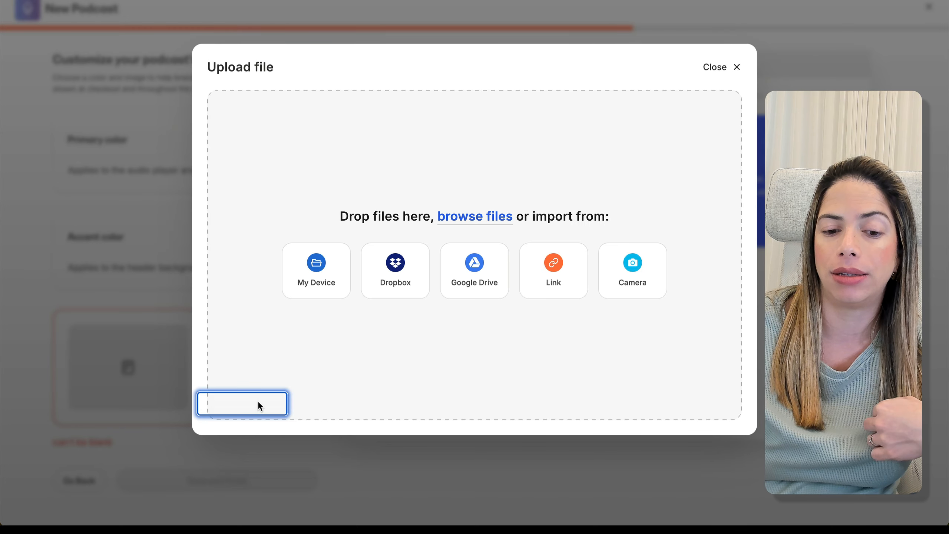
{"action": "left_click", "coordinate": [327, 276]}
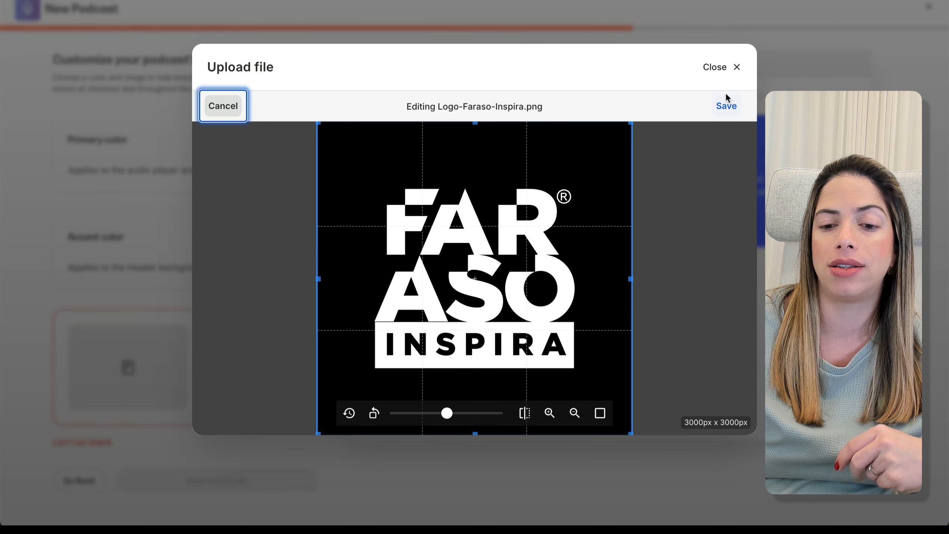
{"action": "left_click", "coordinate": [726, 104]}
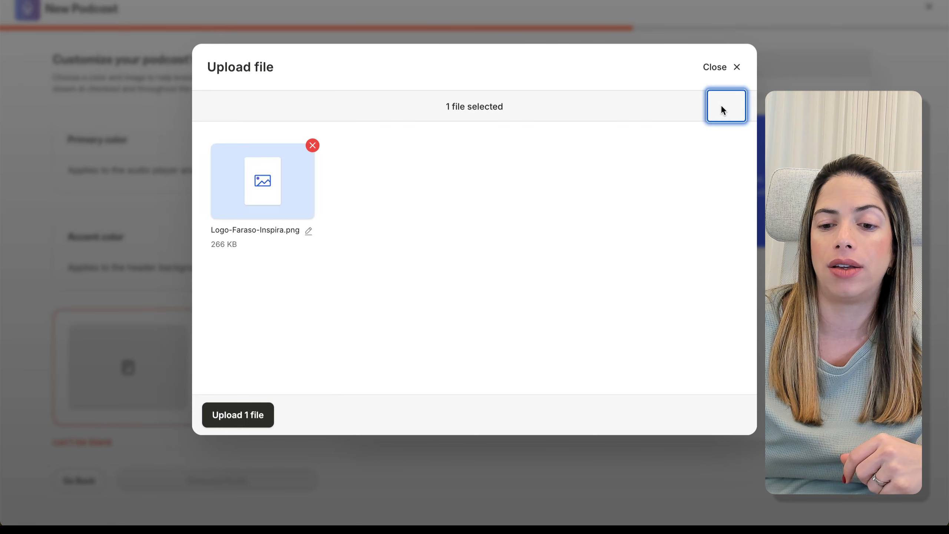
{"action": "left_click", "coordinate": [257, 416]}
{"action": "left_click", "coordinate": [247, 421]}
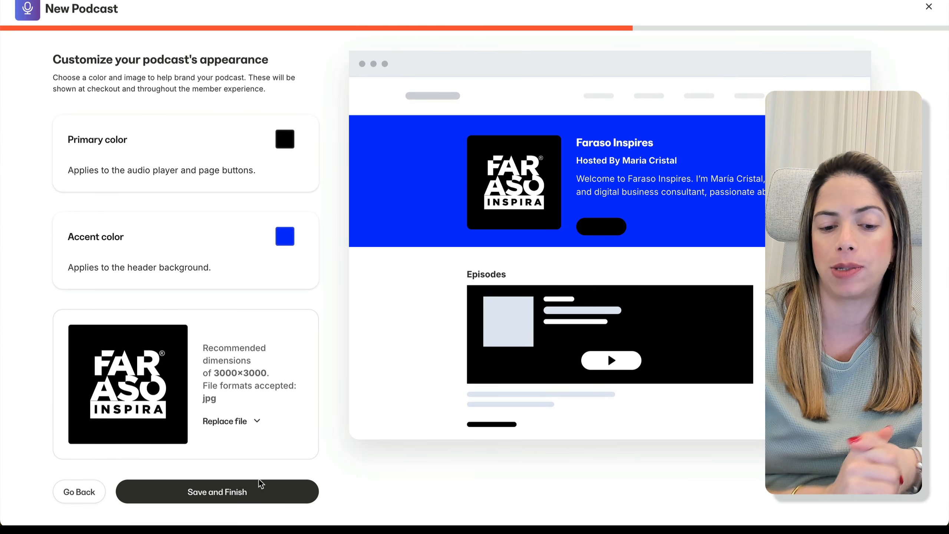
{"action": "left_click", "coordinate": [255, 496]}
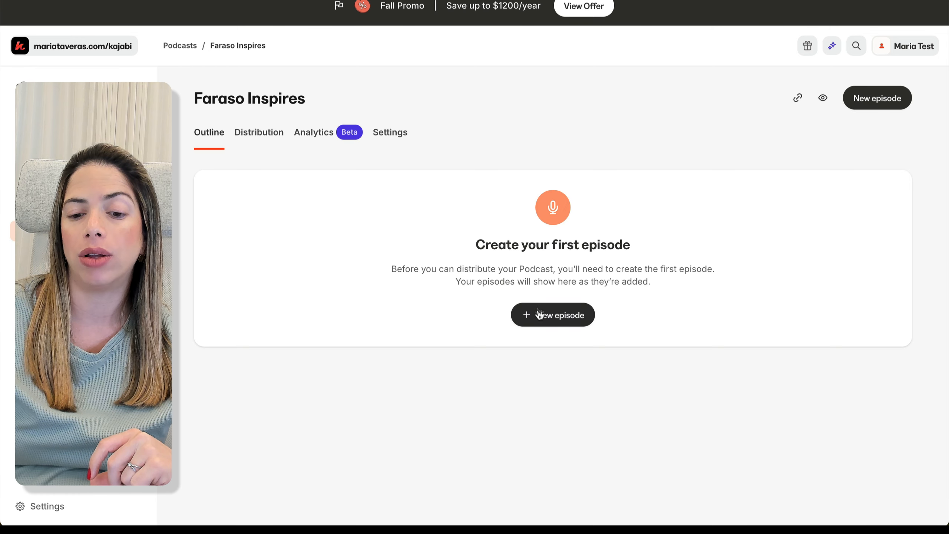
Review the Apple Podcasts and Spotify connection instructions under Distribution, then view the podcast's Analytics.
{"action": "left_click", "coordinate": [255, 140]}
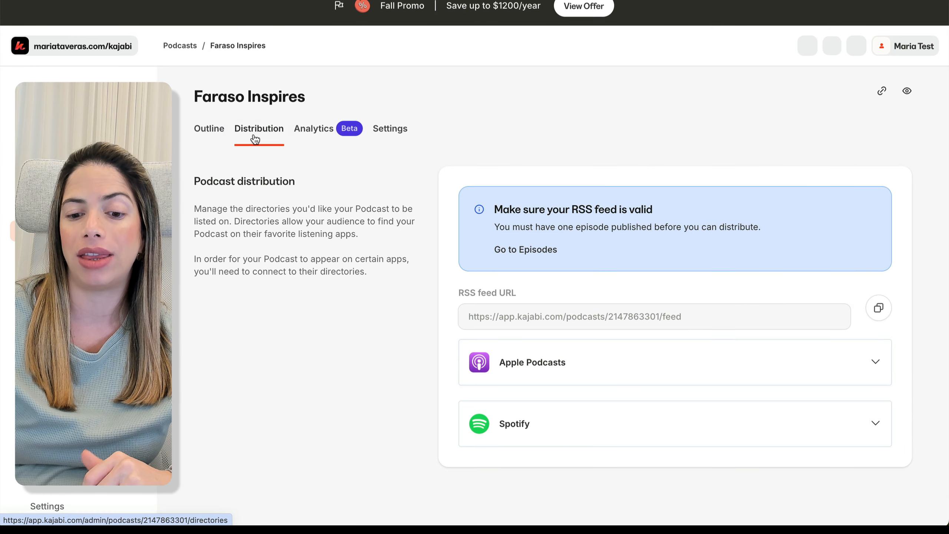
{"action": "left_click", "coordinate": [874, 365]}
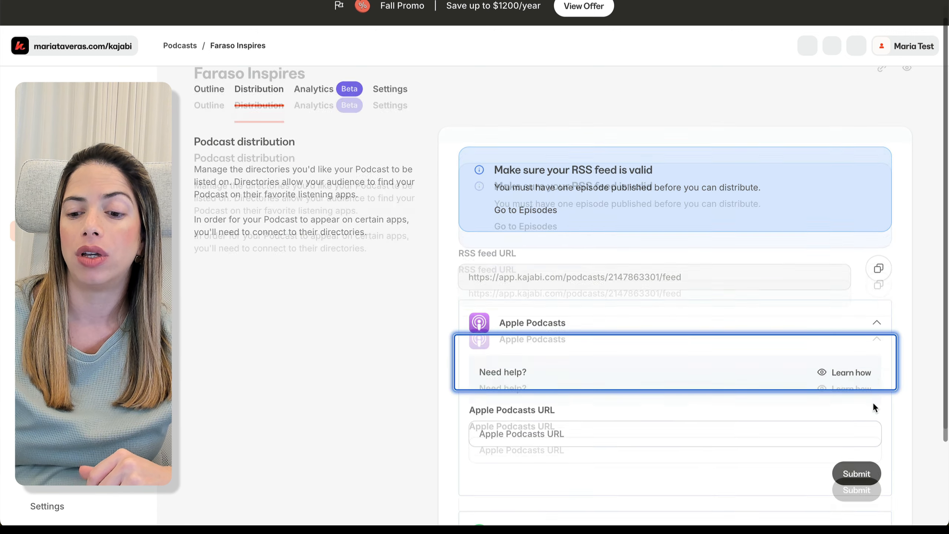
{"action": "left_click", "coordinate": [879, 478]}
{"action": "left_click", "coordinate": [859, 320]}
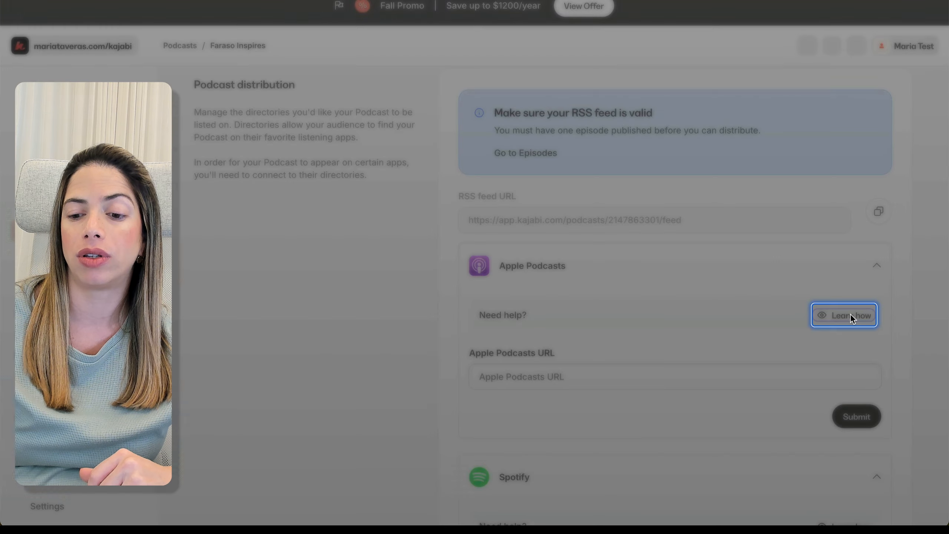
{"action": "left_click", "coordinate": [780, 250]}
{"action": "scroll", "coordinate": [848, 477], "scroll_direction": "down", "scroll_amount": 5}
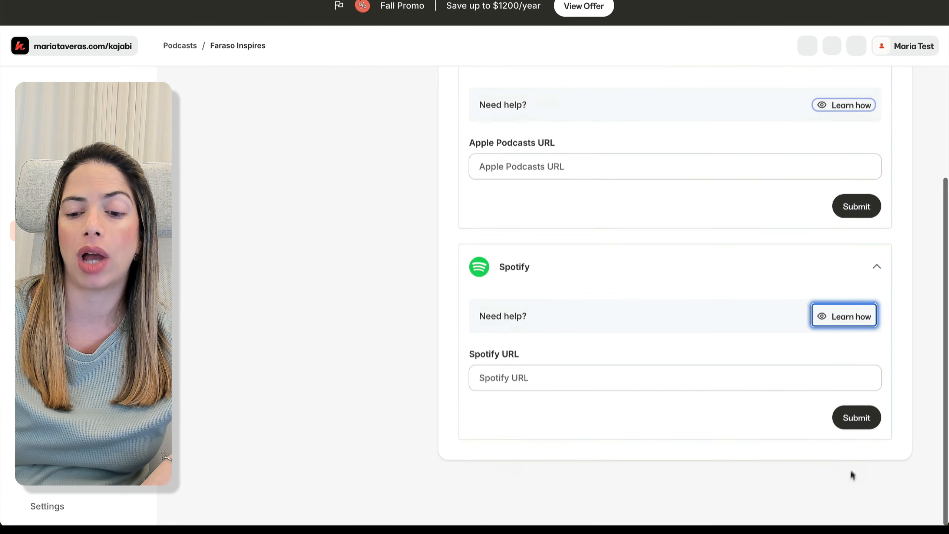
{"action": "left_click", "coordinate": [864, 334]}
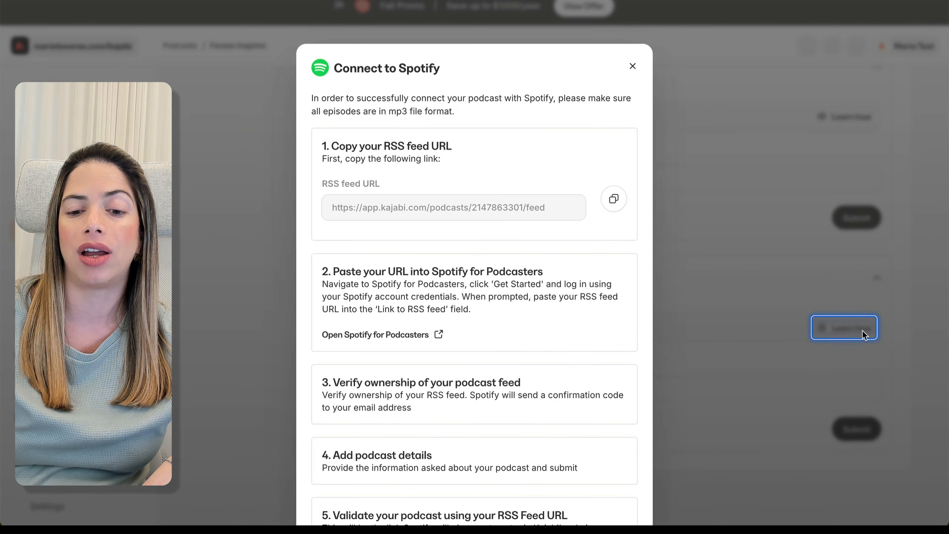
{"action": "left_click", "coordinate": [704, 312]}
{"action": "scroll", "coordinate": [705, 311], "scroll_direction": "up", "scroll_amount": 10}
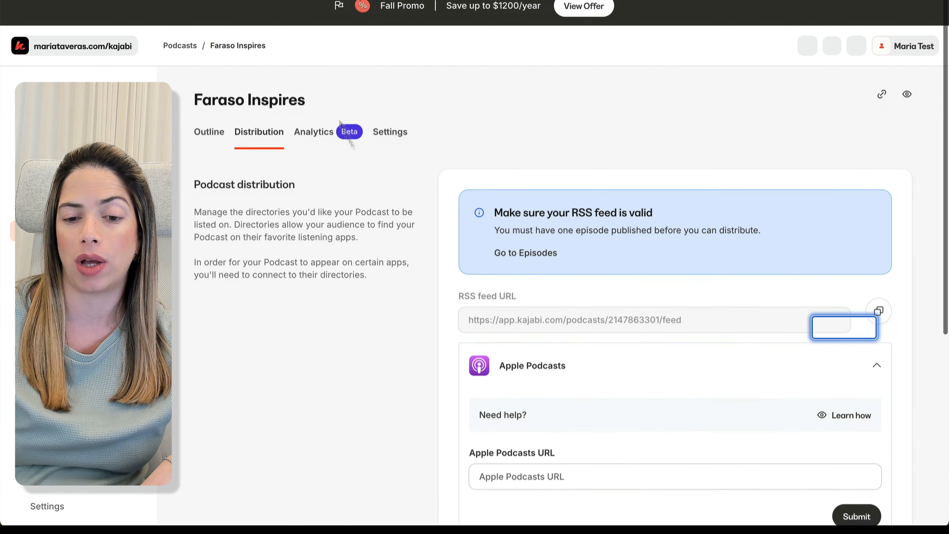
{"action": "left_click", "coordinate": [326, 129]}
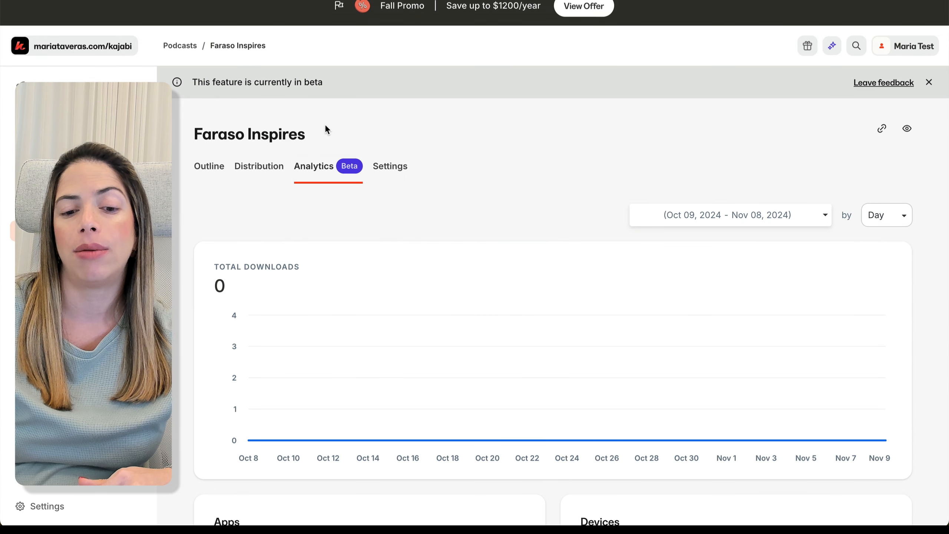
In Settings, set Category 2 to Business / Careers and Category 3 to Education / Self-Improvement, and save.
{"action": "left_click", "coordinate": [389, 170]}
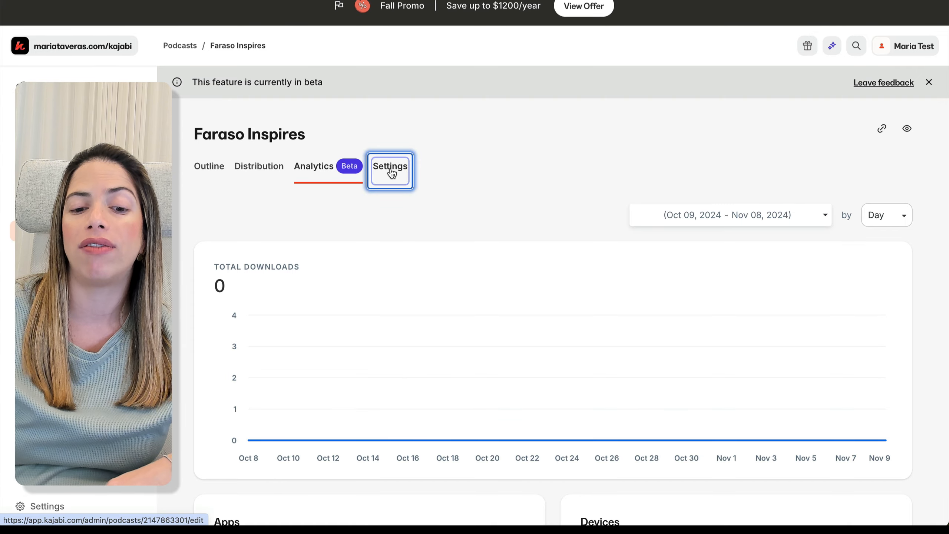
{"action": "scroll", "coordinate": [489, 285], "scroll_direction": "down", "scroll_amount": 10}
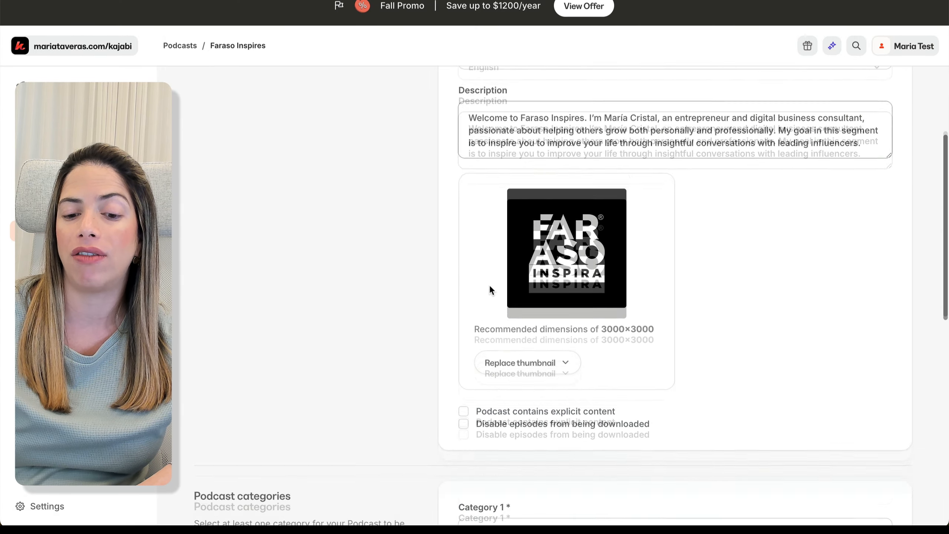
{"action": "scroll", "coordinate": [489, 285], "scroll_direction": "down", "scroll_amount": 14}
{"action": "scroll", "coordinate": [490, 284], "scroll_direction": "up", "scroll_amount": 2}
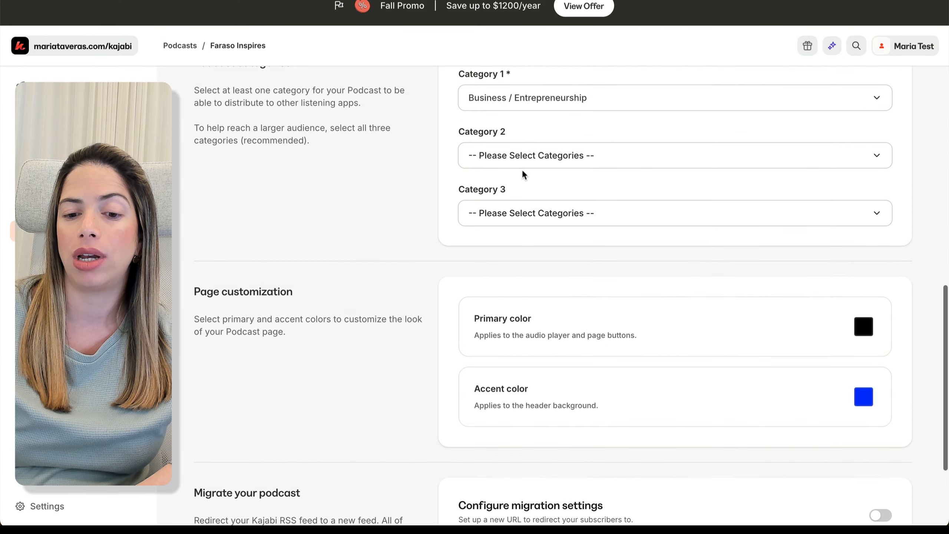
{"action": "left_click", "coordinate": [521, 162]}
{"action": "left_click", "coordinate": [481, 300]}
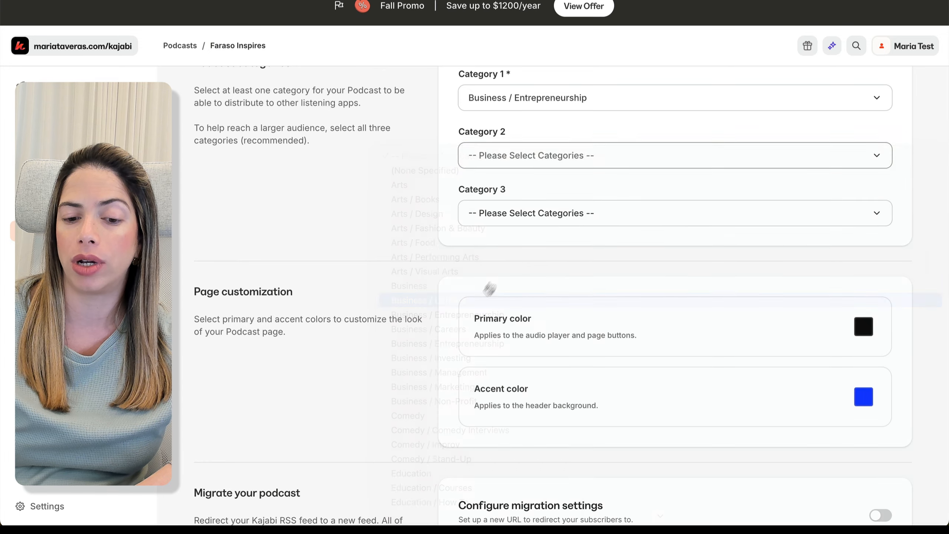
{"action": "left_click", "coordinate": [518, 217]}
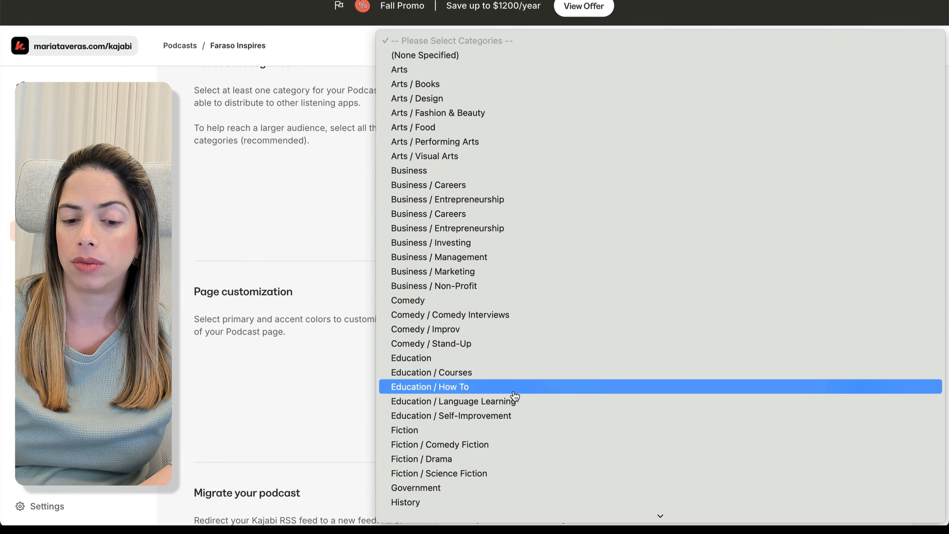
{"action": "scroll", "coordinate": [514, 394], "scroll_direction": "down", "scroll_amount": 5}
{"action": "left_click", "coordinate": [523, 304]}
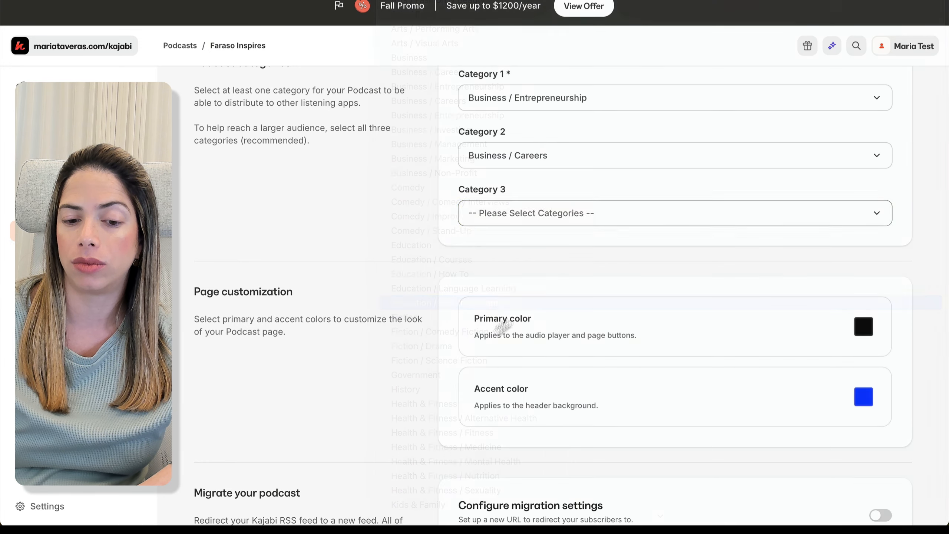
{"action": "scroll", "coordinate": [409, 409], "scroll_direction": "down", "scroll_amount": 4}
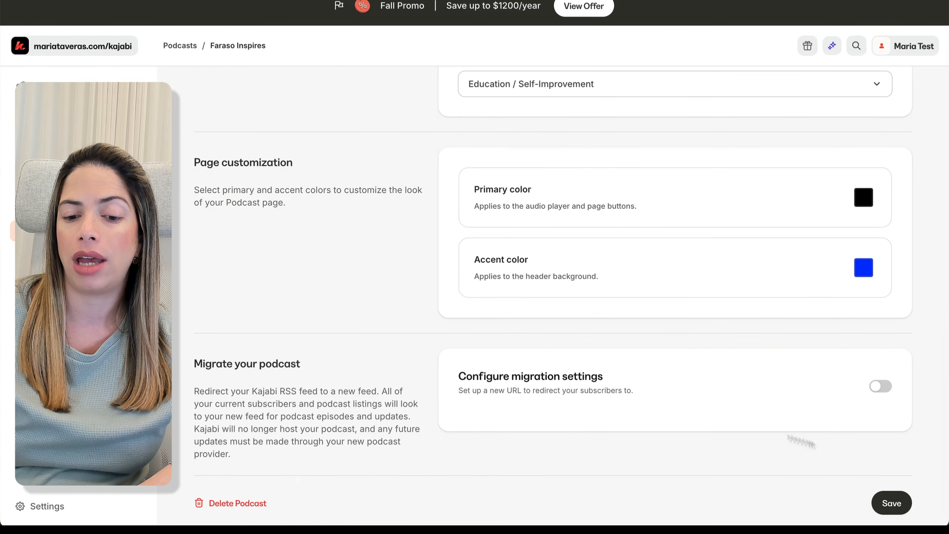
{"action": "left_click", "coordinate": [883, 493]}
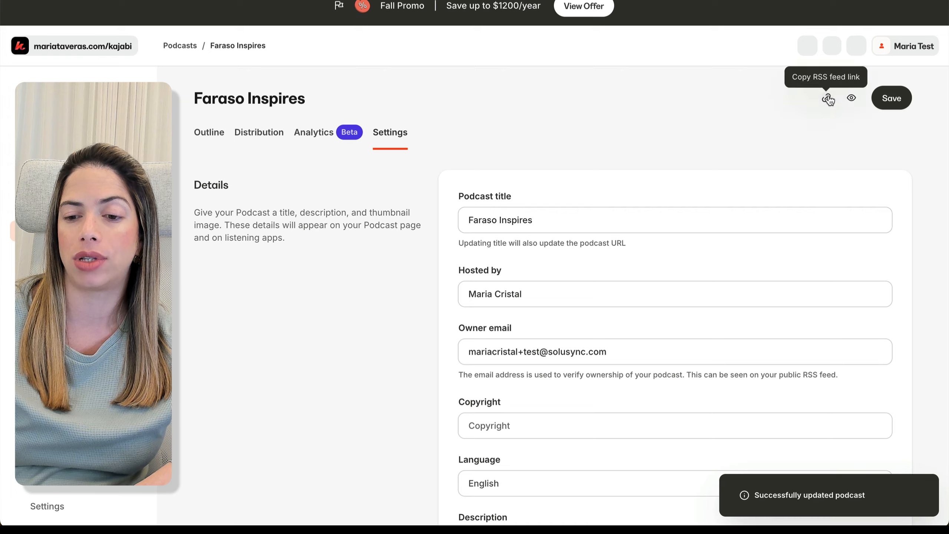
Copy the podcast's RSS feed link and check the feed in a new tab before closing it.
{"action": "left_click", "coordinate": [825, 99]}
{"action": "key", "text": "super+t"}
{"action": "key", "text": "super+v"}
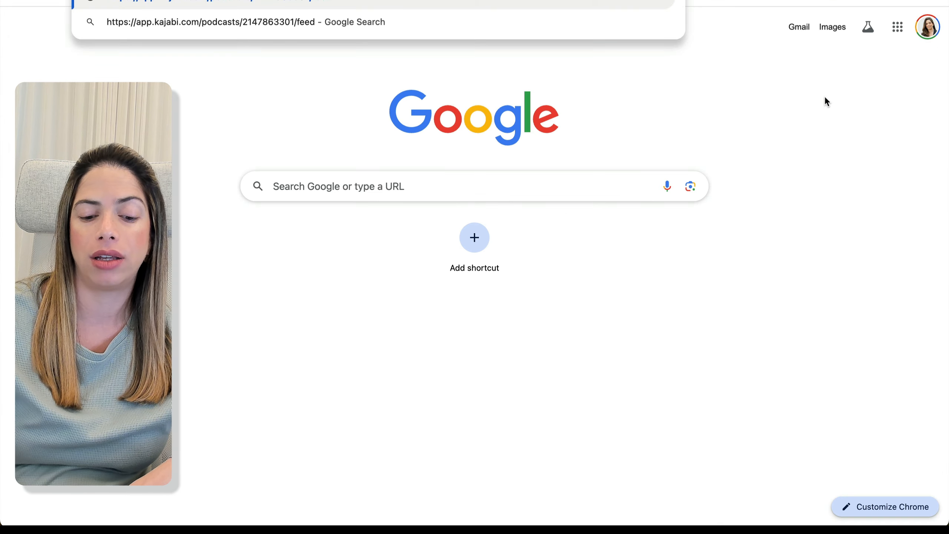
{"action": "key", "text": "Return"}
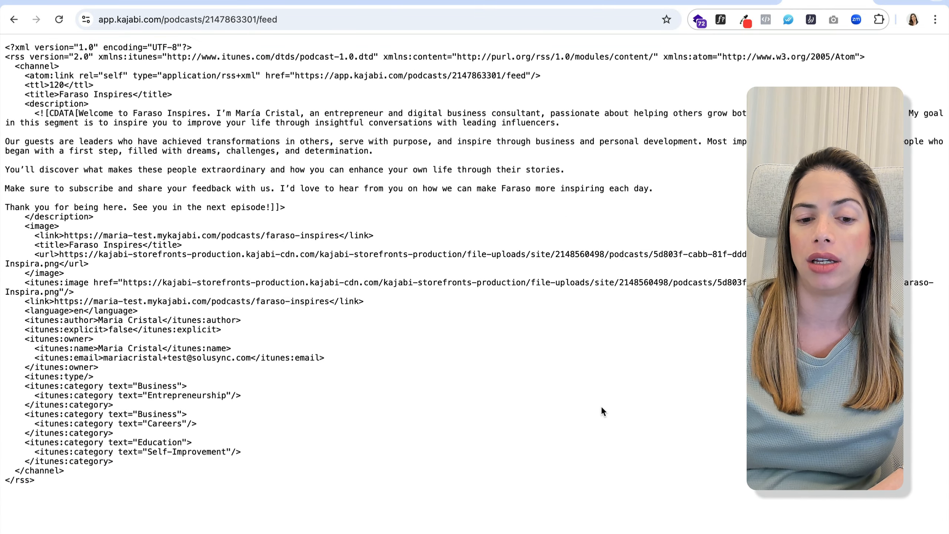
{"action": "key", "text": "super+w"}
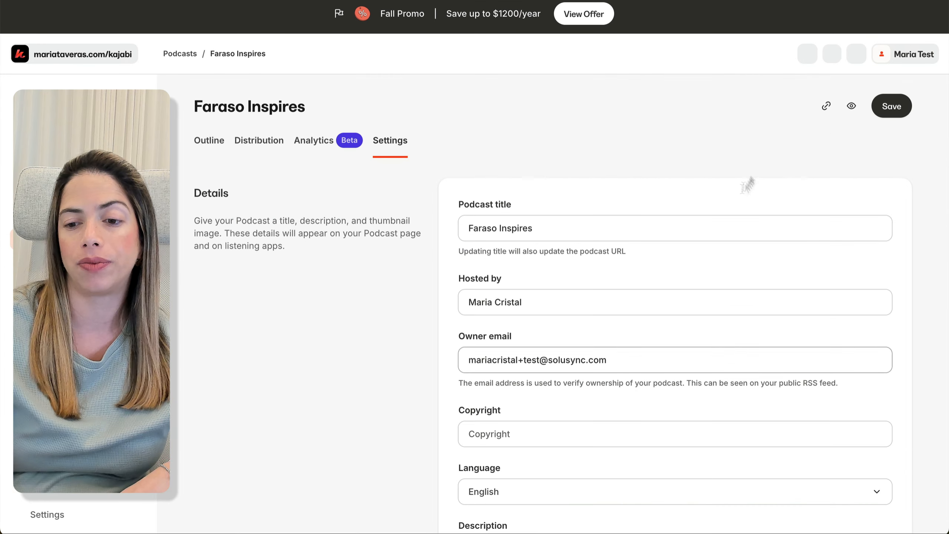
{"action": "left_click", "coordinate": [851, 106]}
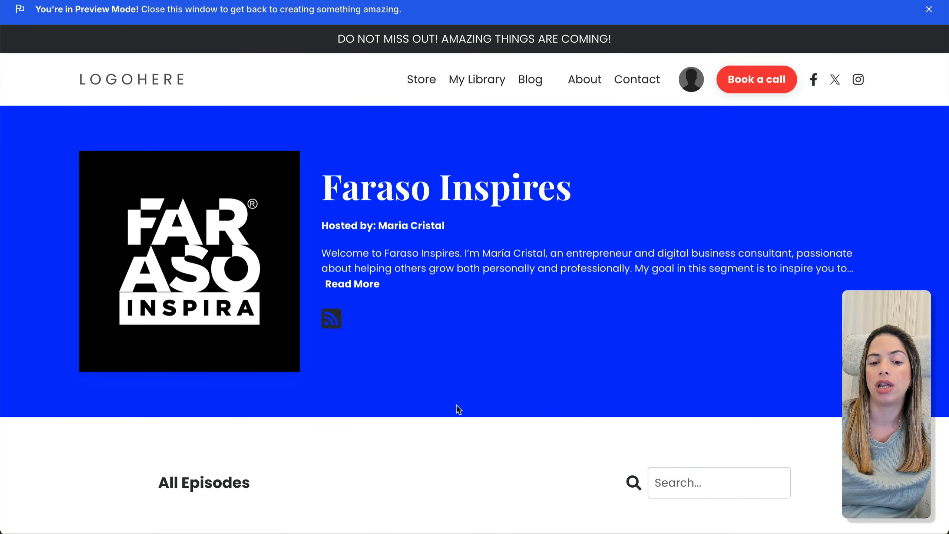
{"action": "scroll", "coordinate": [455, 404], "scroll_direction": "down", "scroll_amount": 2}
{"action": "scroll", "coordinate": [456, 403], "scroll_direction": "up", "scroll_amount": 5}
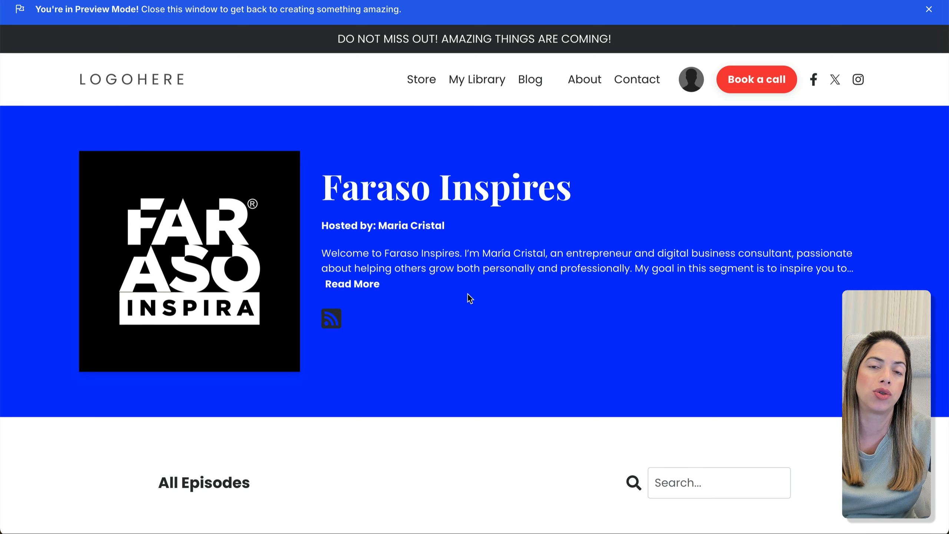
{"action": "key", "text": "super+w"}
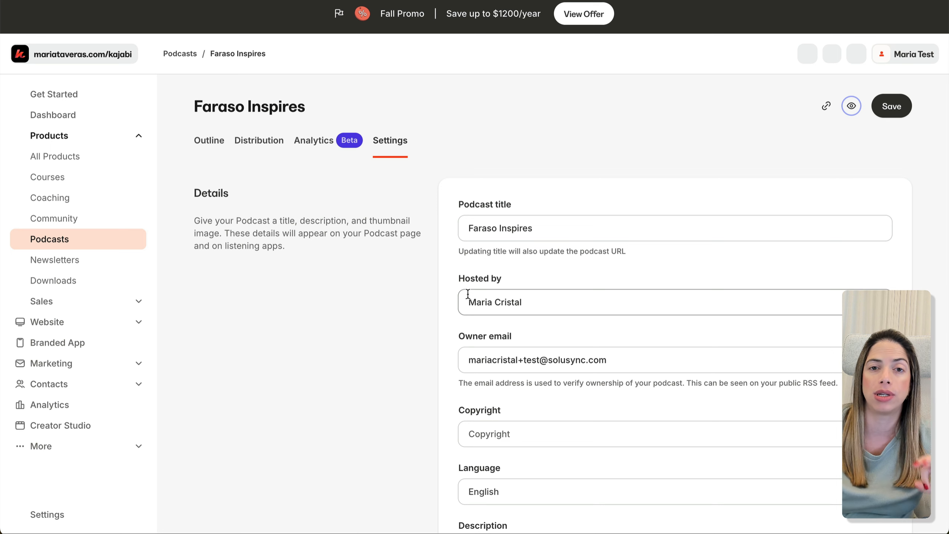
Start a new episode titled 'Living by Design' with the guest's name, type Episode, in Season 1.
{"action": "left_click", "coordinate": [398, 316]}
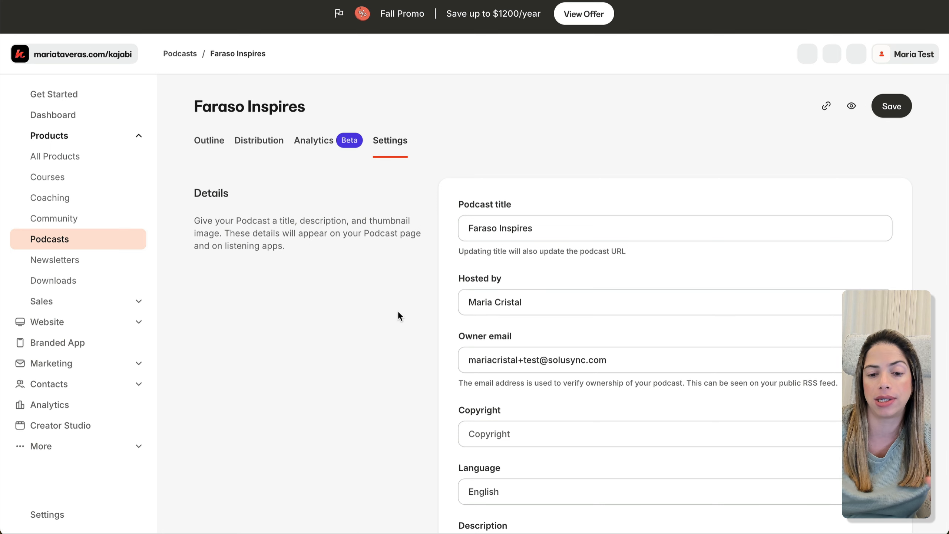
{"action": "left_click", "coordinate": [213, 148]}
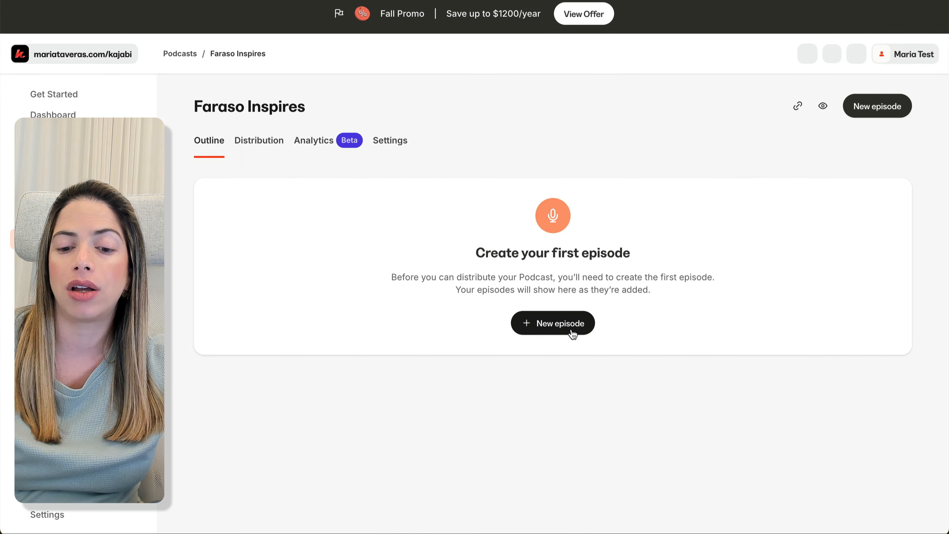
{"action": "left_click", "coordinate": [572, 332]}
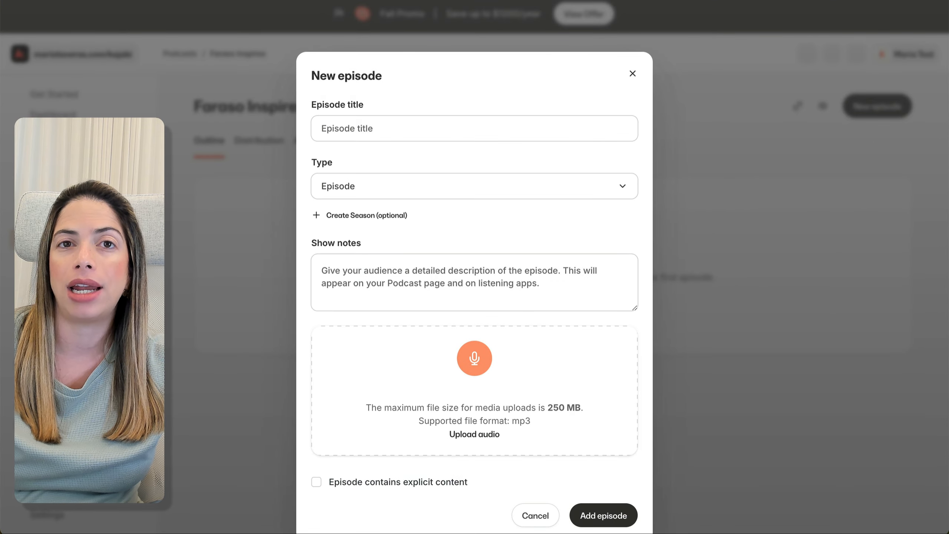
{"action": "left_click", "coordinate": [437, 125]}
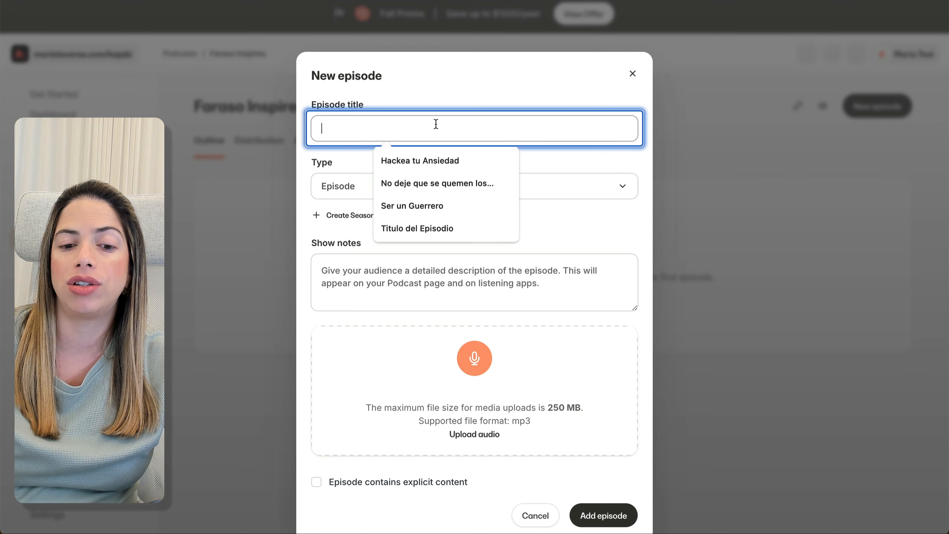
{"action": "key", "text": "ctrl+v"}
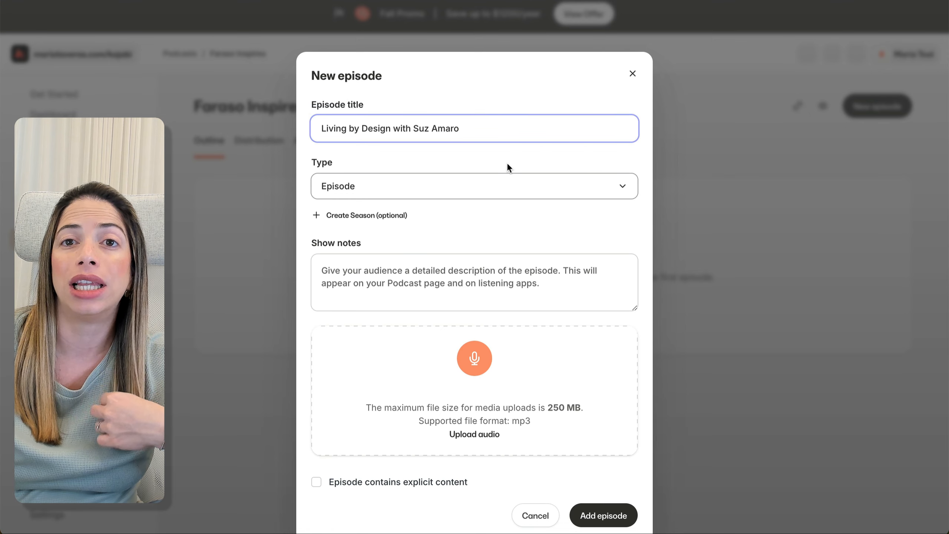
{"action": "left_click", "coordinate": [500, 185]}
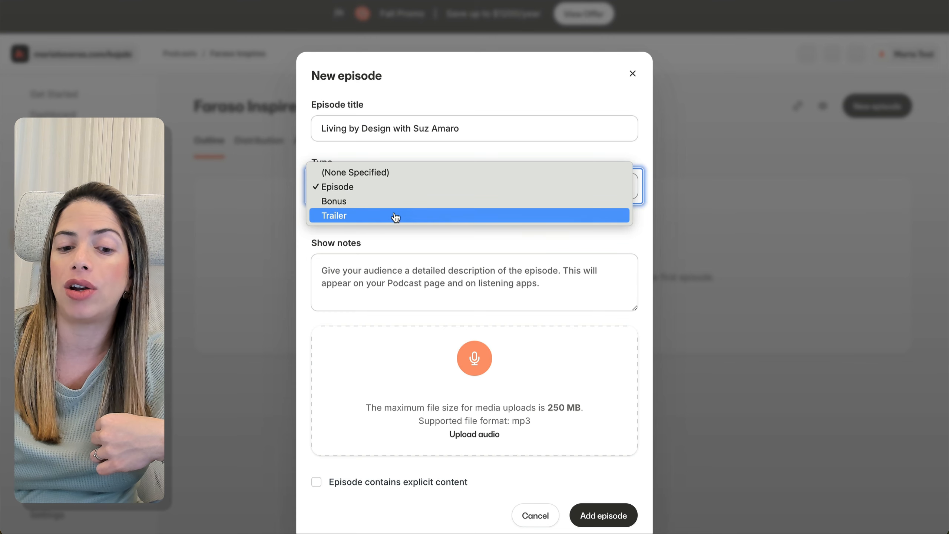
{"action": "left_click", "coordinate": [398, 194]}
{"action": "left_click", "coordinate": [399, 215]}
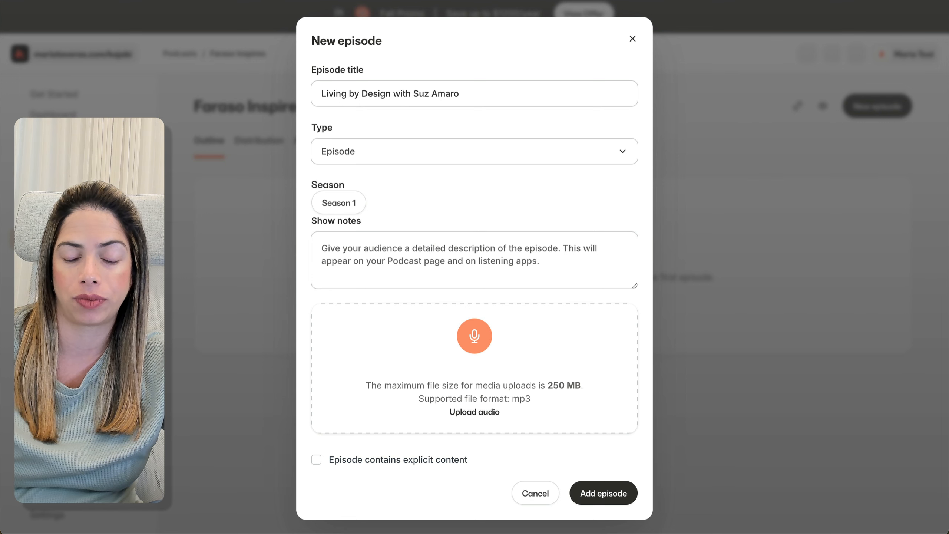
Paste the prepared show notes into the episode's Show notes field.
{"action": "left_click", "coordinate": [540, 250]}
{"action": "key", "text": "super+v"}
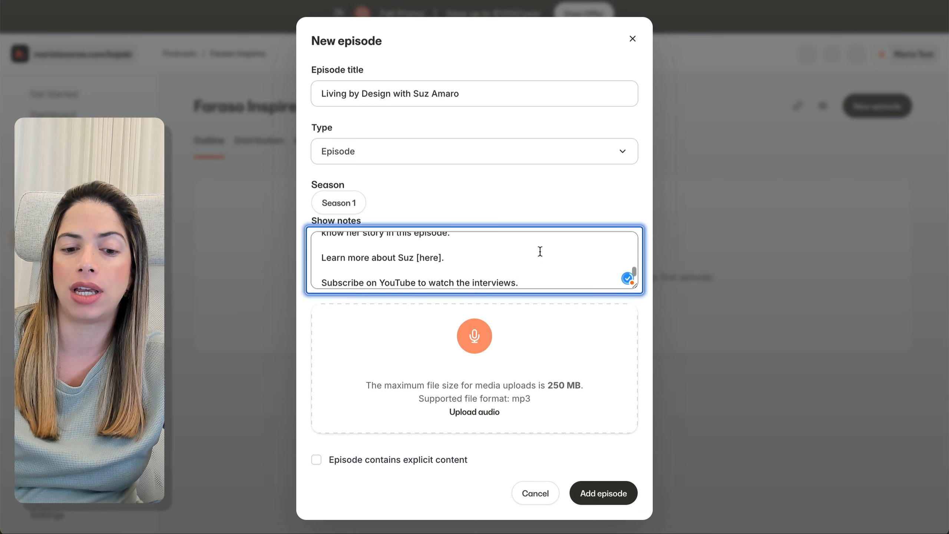
{"action": "scroll", "coordinate": [540, 251], "scroll_direction": "up", "scroll_amount": 10}
{"action": "scroll", "coordinate": [540, 251], "scroll_direction": "down", "scroll_amount": 6}
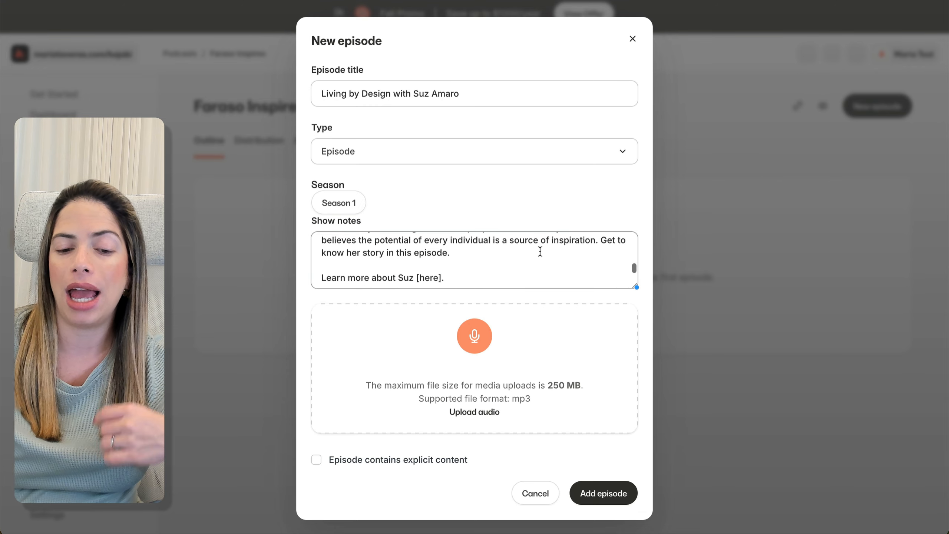
{"action": "scroll", "coordinate": [539, 251], "scroll_direction": "down", "scroll_amount": 3}
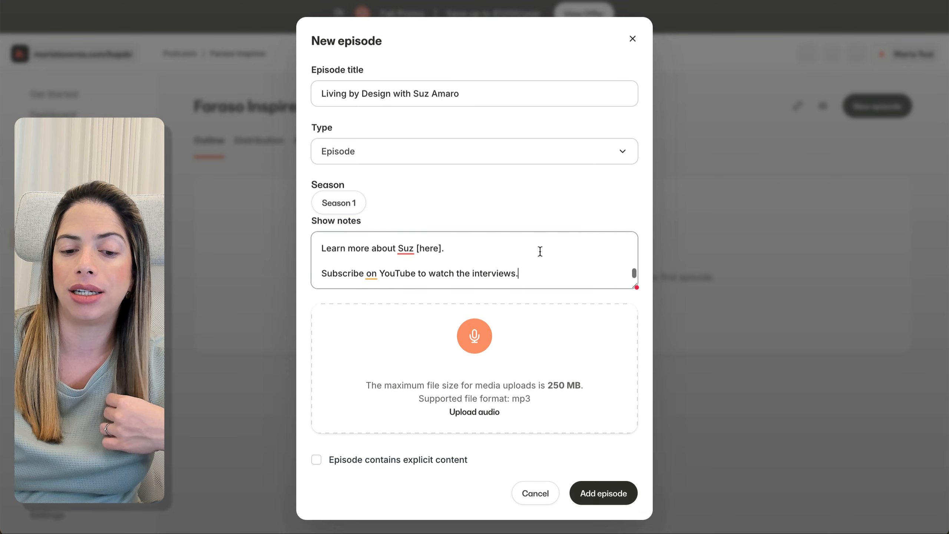
Upload the episode's 48:09 mp3 audio, leave it non-explicit, and add the episode.
{"action": "left_click", "coordinate": [474, 412]}
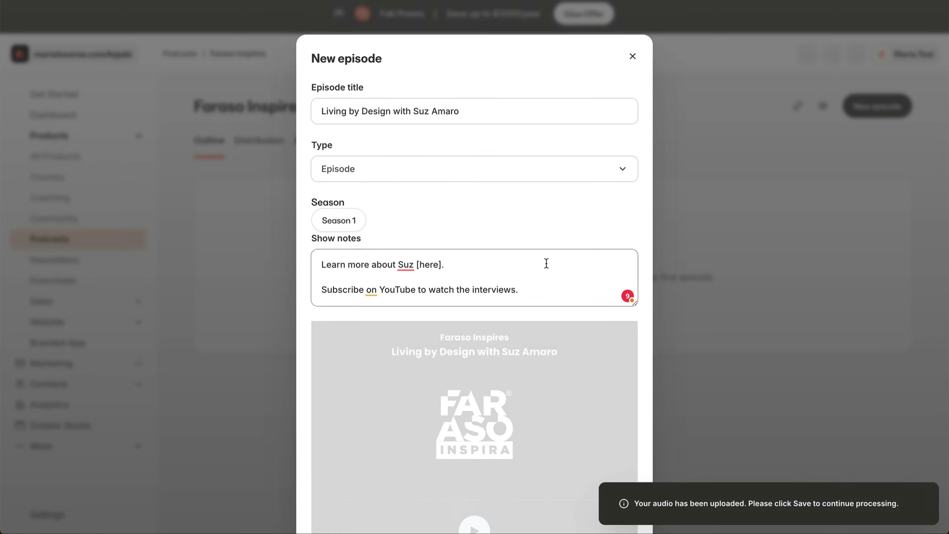
{"action": "scroll", "coordinate": [474, 352], "scroll_direction": "down", "scroll_amount": 5}
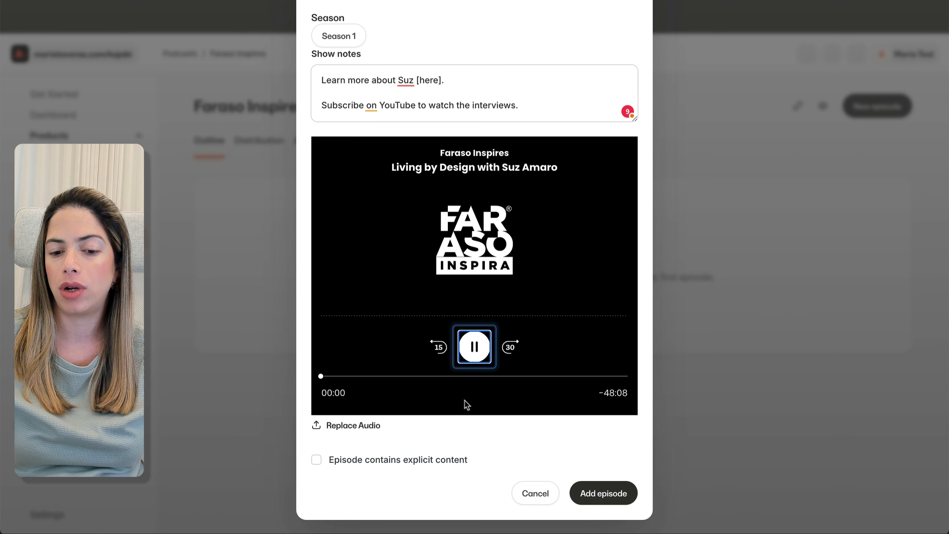
{"action": "left_click", "coordinate": [474, 376]}
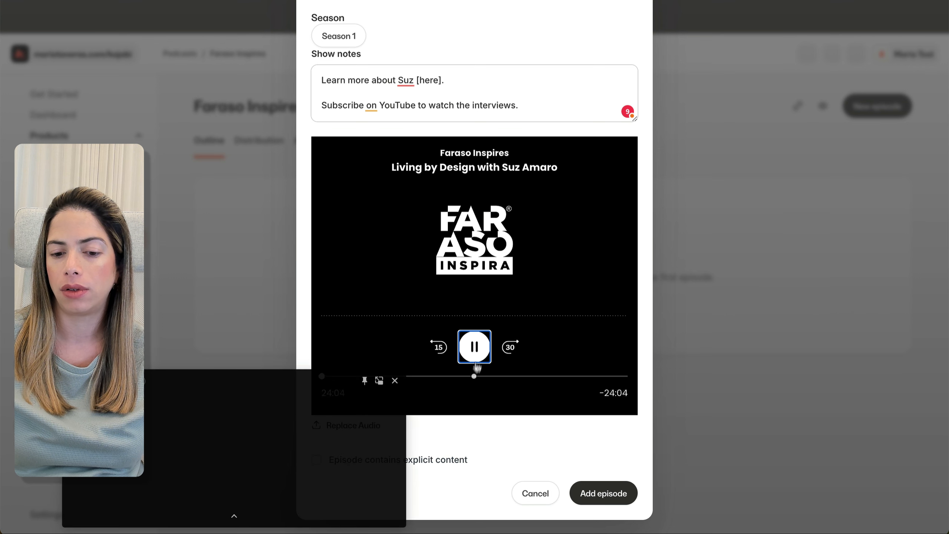
{"action": "left_click", "coordinate": [400, 376]}
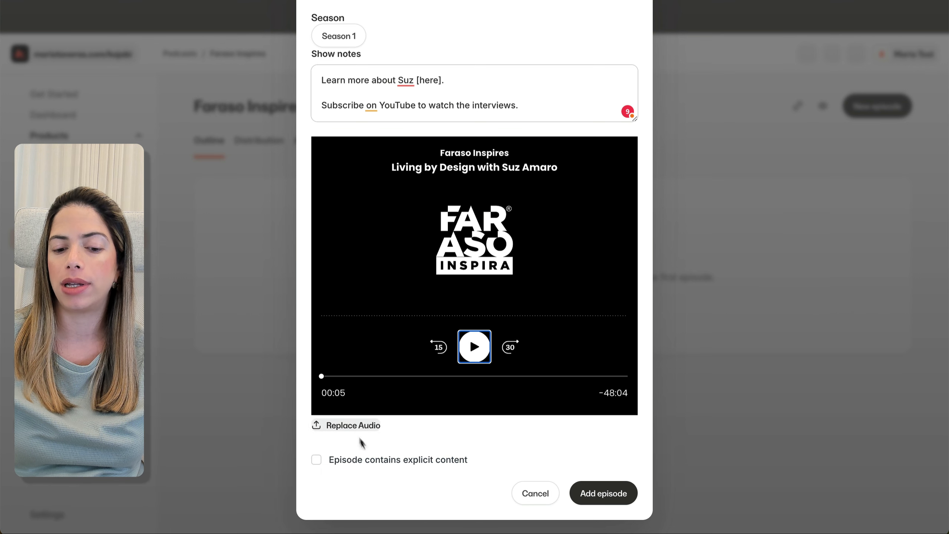
{"action": "left_click", "coordinate": [422, 463]}
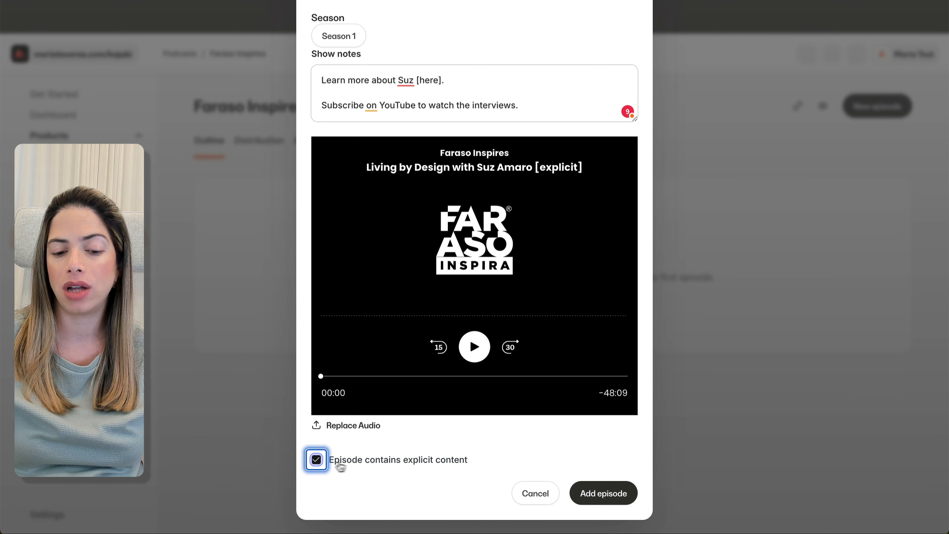
{"action": "left_click", "coordinate": [362, 461]}
{"action": "left_click", "coordinate": [594, 496]}
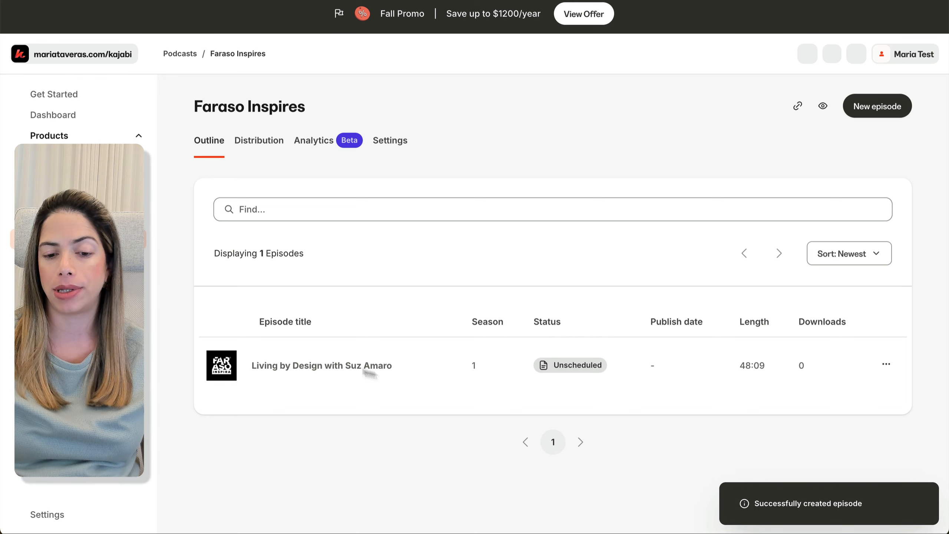
Copy the new episode's public link and open it in a new tab for preview.
{"action": "left_click", "coordinate": [889, 365]}
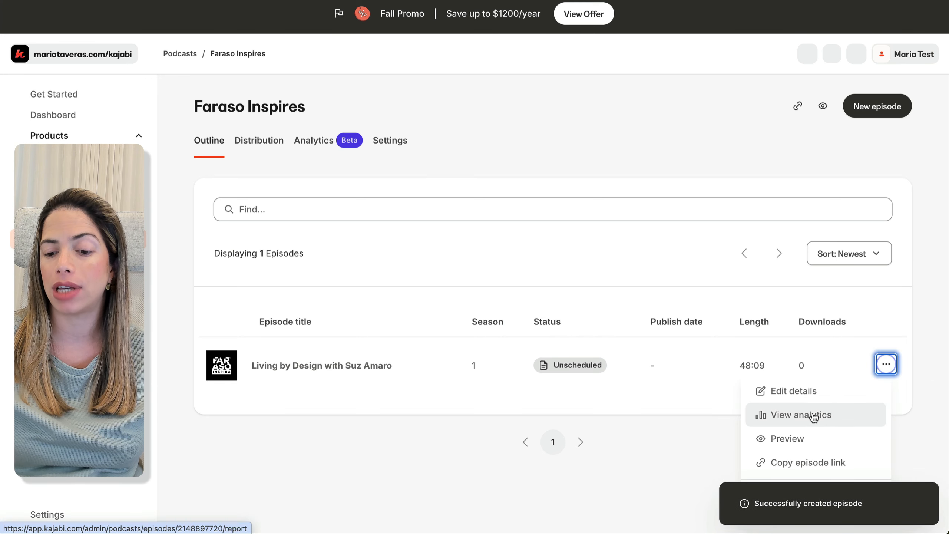
{"action": "scroll", "coordinate": [796, 439], "scroll_direction": "down", "scroll_amount": 2}
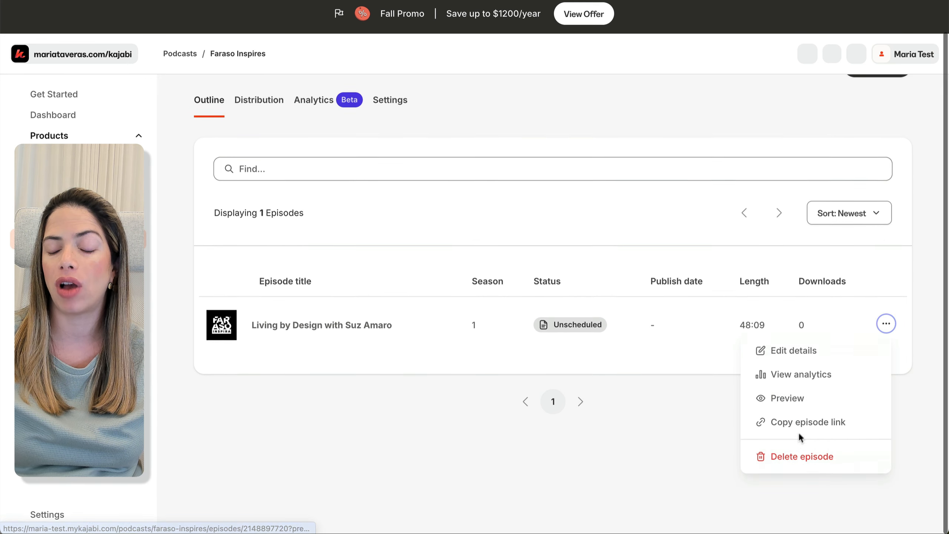
{"action": "left_click", "coordinate": [793, 422]}
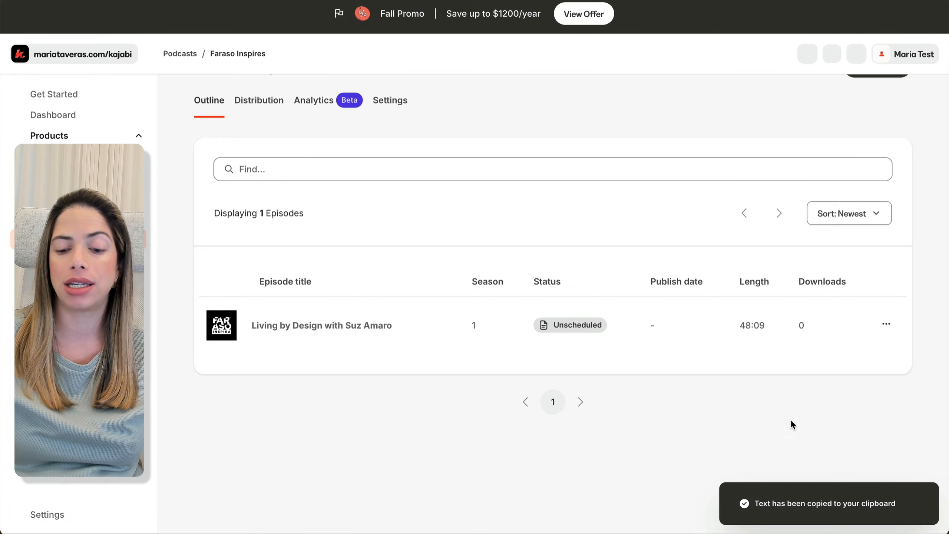
{"action": "key", "text": "super+t"}
{"action": "key", "text": "super+v"}
{"action": "key", "text": "Return"}
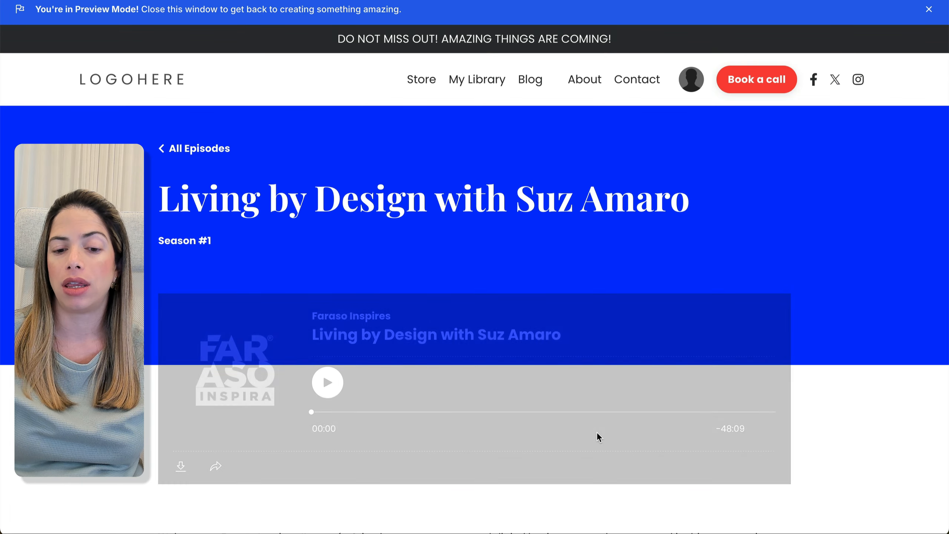
Play 'Living by Design' on the preview page, close it, and open the episode's edit page.
{"action": "scroll", "coordinate": [596, 432], "scroll_direction": "down", "scroll_amount": 3}
{"action": "left_click", "coordinate": [334, 307]}
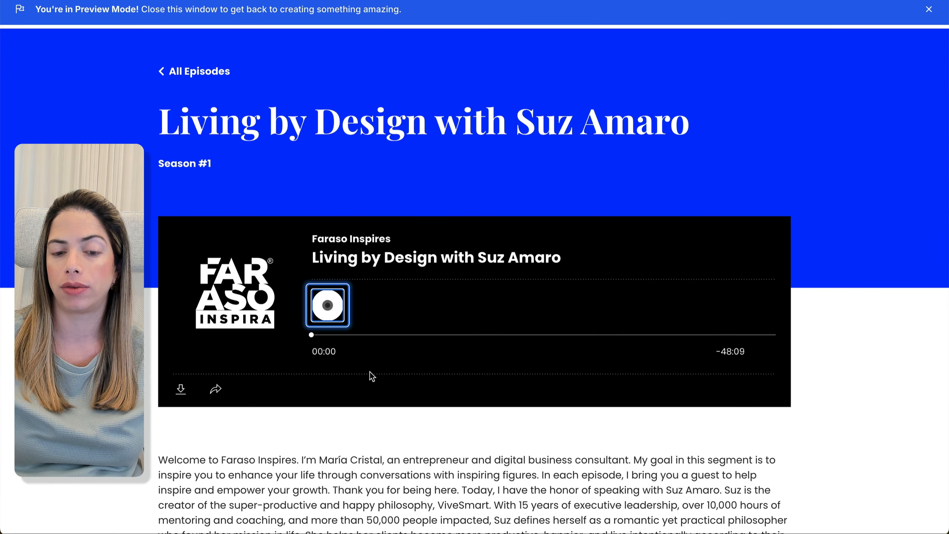
{"action": "scroll", "coordinate": [369, 372], "scroll_direction": "down", "scroll_amount": 5}
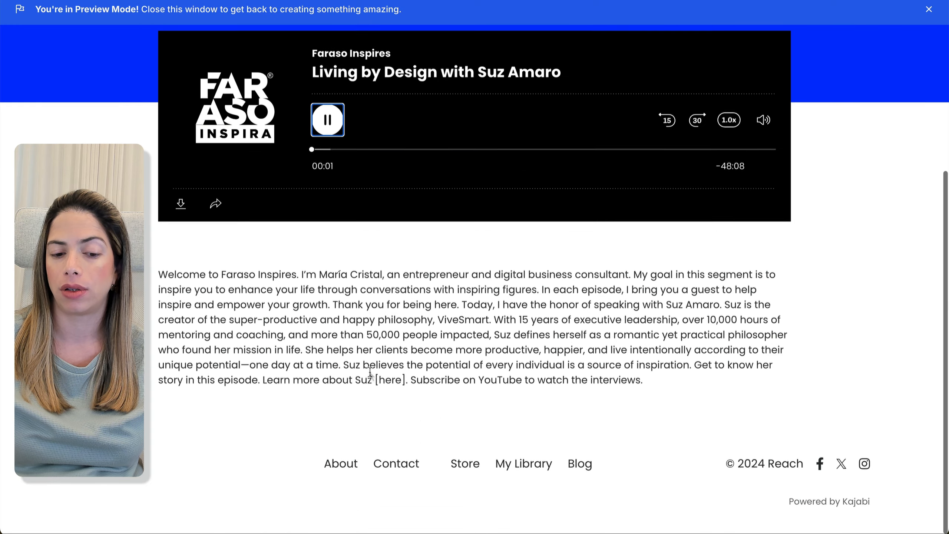
{"action": "scroll", "coordinate": [373, 367], "scroll_direction": "up", "scroll_amount": 5}
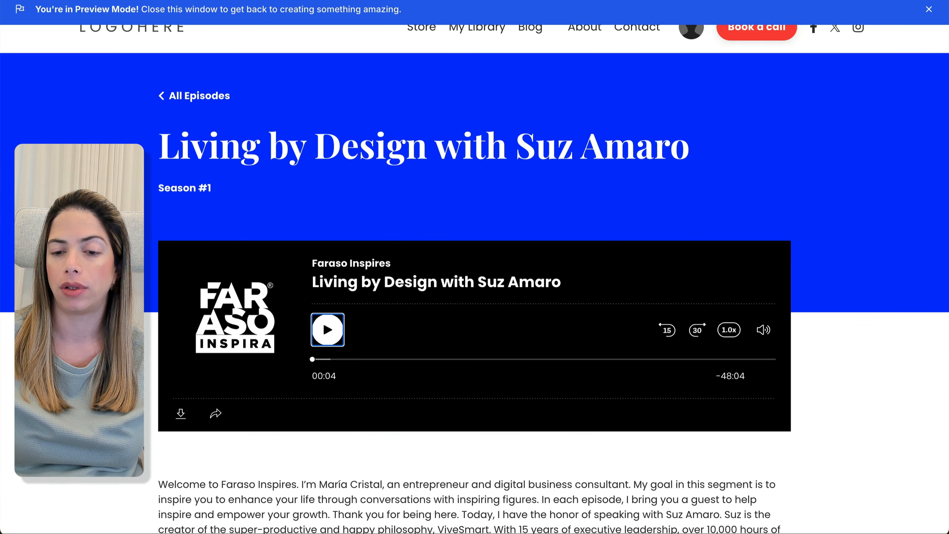
{"action": "key", "text": "super+w"}
{"action": "left_click", "coordinate": [303, 329]}
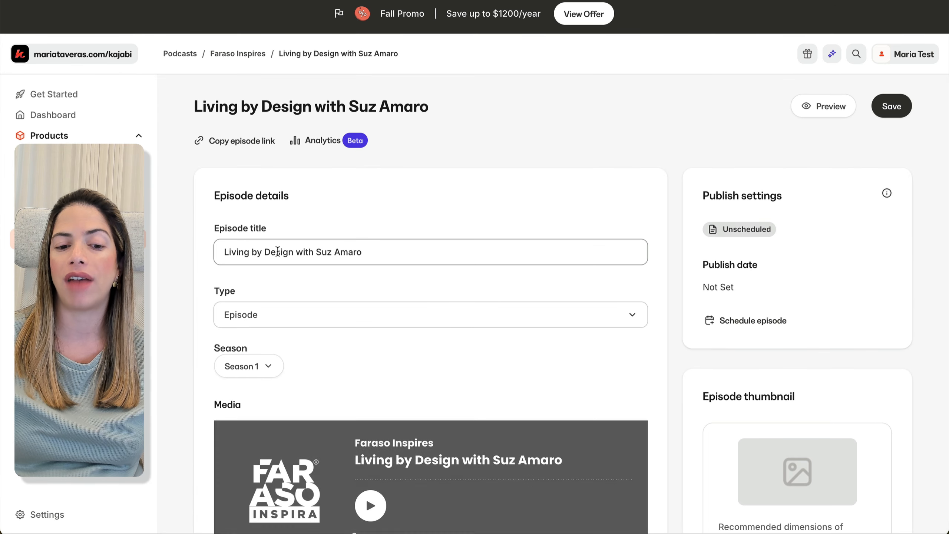
Replace the old show notes with the pasted formatted notes and delete the [here] placeholder.
{"action": "scroll", "coordinate": [319, 343], "scroll_direction": "down", "scroll_amount": 7}
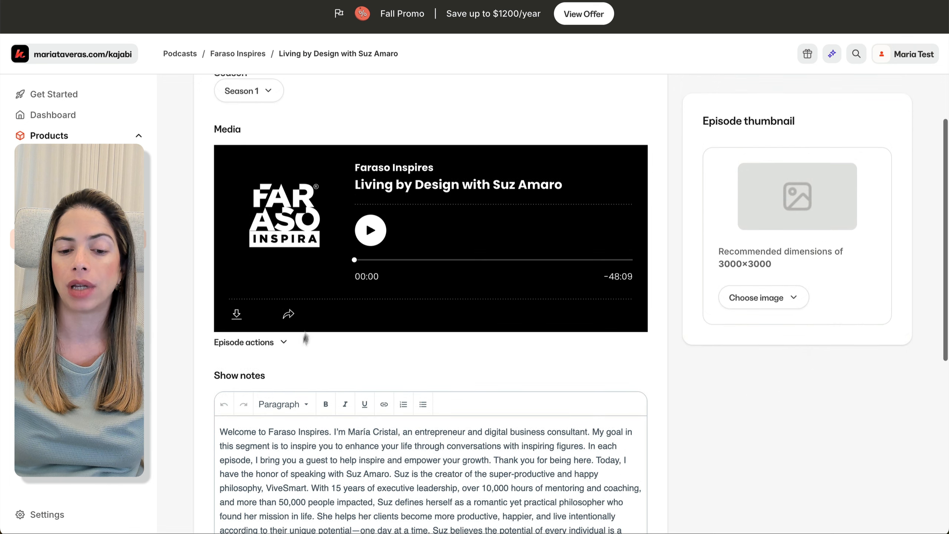
{"action": "scroll", "coordinate": [354, 306], "scroll_direction": "down", "scroll_amount": 6}
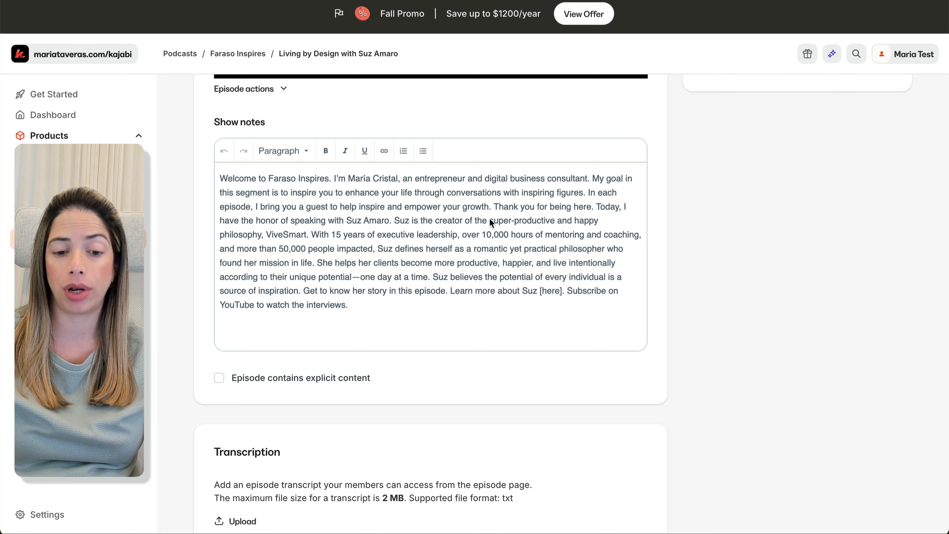
{"action": "left_click", "coordinate": [439, 252]}
{"action": "key", "text": "ctrl+a"}
{"action": "key", "text": "ctrl+v"}
{"action": "scroll", "coordinate": [408, 265], "scroll_direction": "down", "scroll_amount": 1}
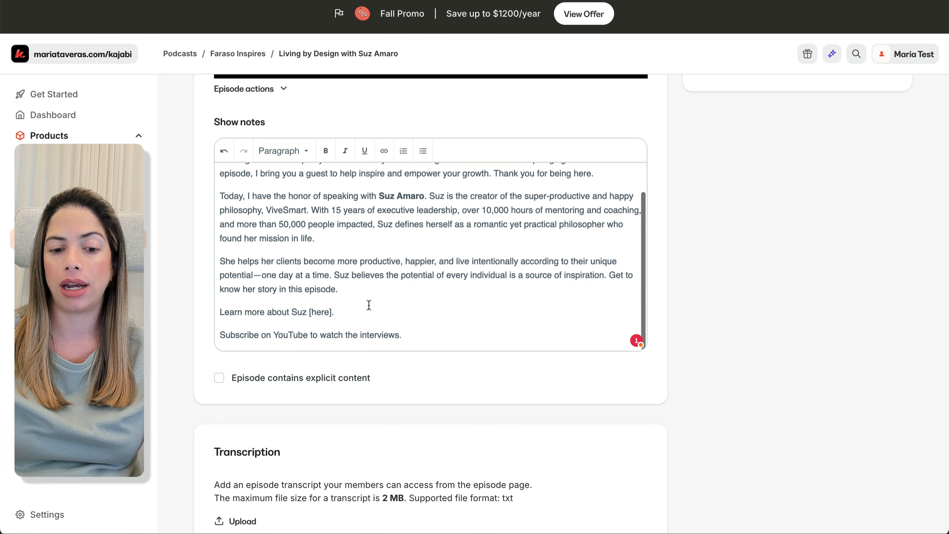
{"action": "left_click_drag", "start_coordinate": [334, 311], "coordinate": [310, 312]}
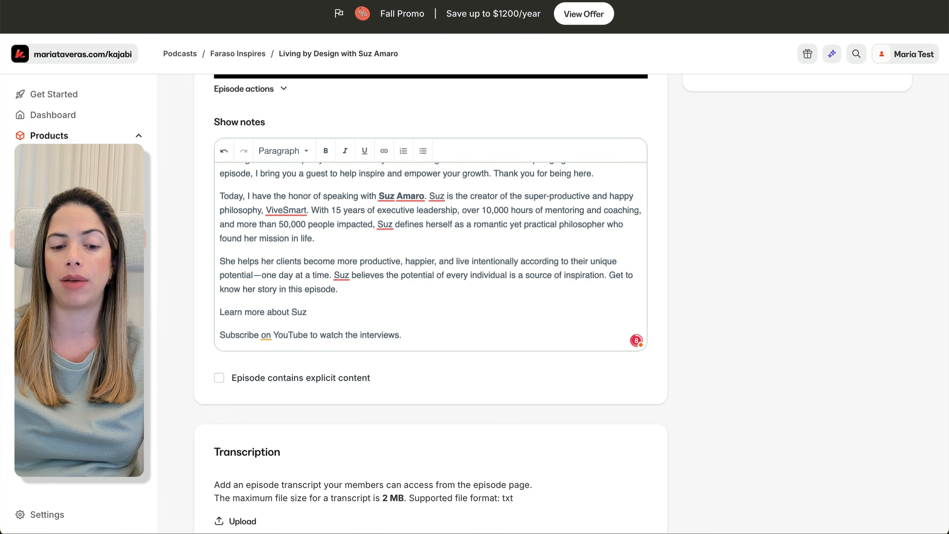
Link the 'Learn more' line of the show notes to '#'.
{"action": "left_click_drag", "start_coordinate": [310, 312], "coordinate": [183, 312]}
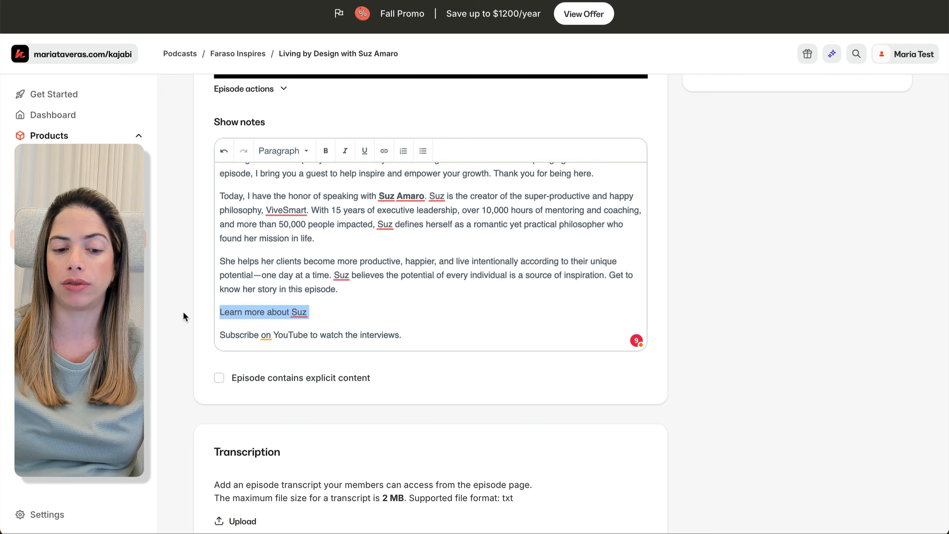
{"action": "key", "text": "ctrl+k"}
{"action": "type", "text": "#"}
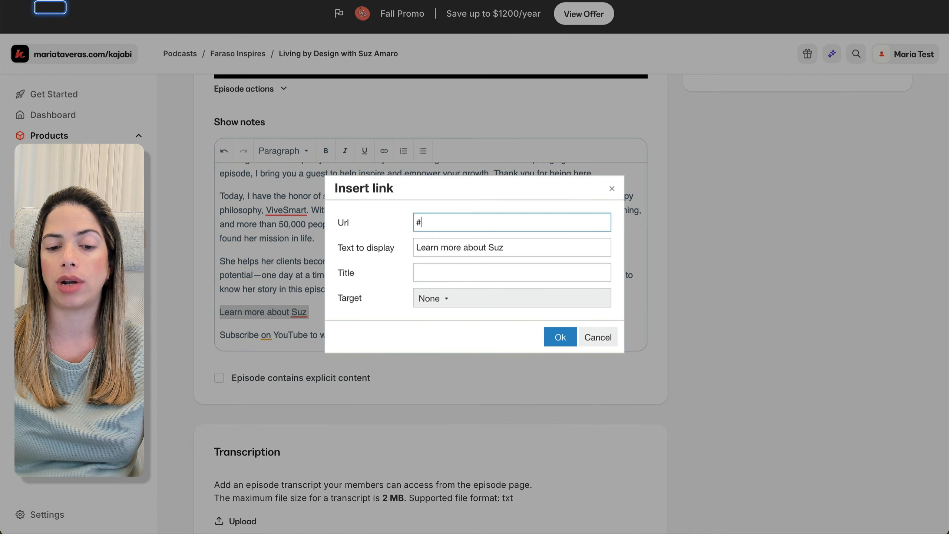
{"action": "left_click", "coordinate": [560, 337]}
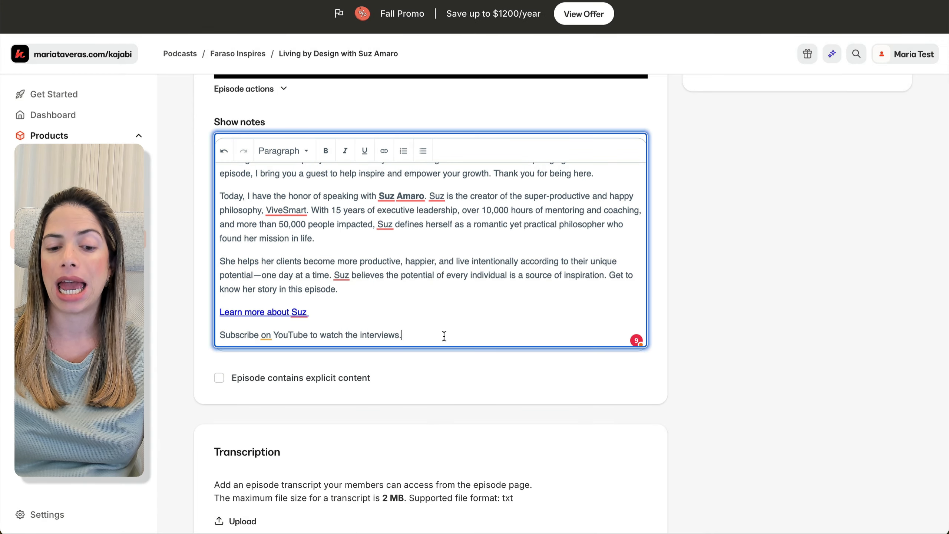
Go to YouTube in a new browser tab.
{"action": "key", "text": "ctrl+t"}
{"action": "type", "text": "youtube"}
{"action": "key", "text": "Return"}
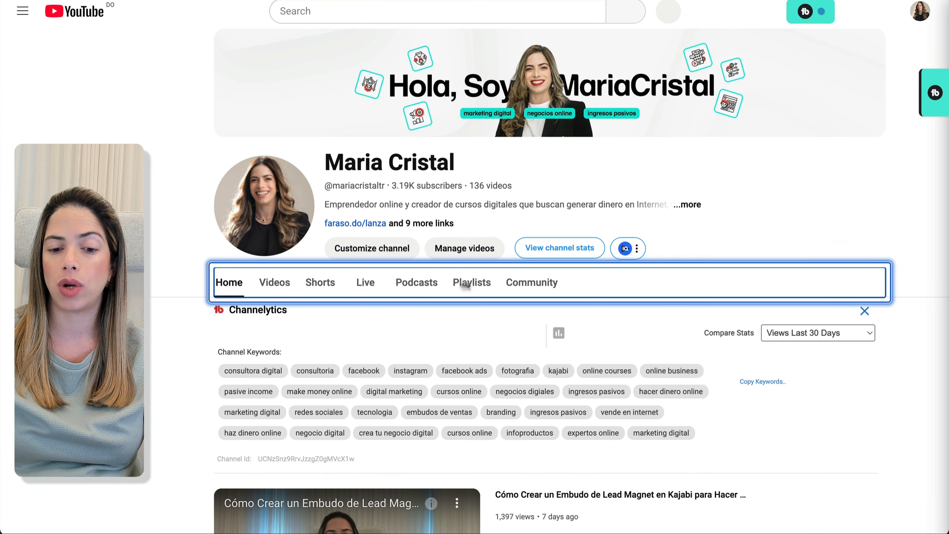
Copy the share link of the channel's interview video at about 9:54.
{"action": "left_click", "coordinate": [418, 284]}
{"action": "left_click", "coordinate": [300, 404]}
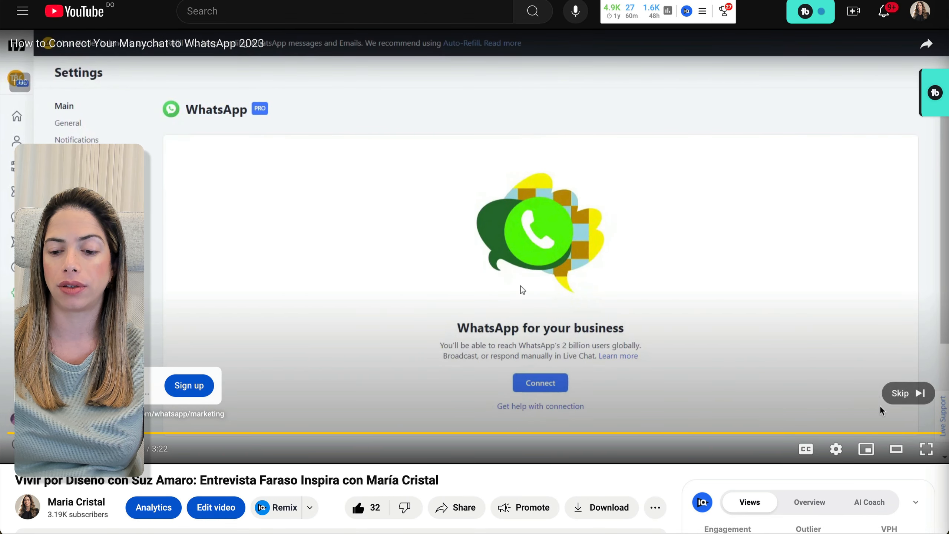
{"action": "left_click", "coordinate": [897, 395]}
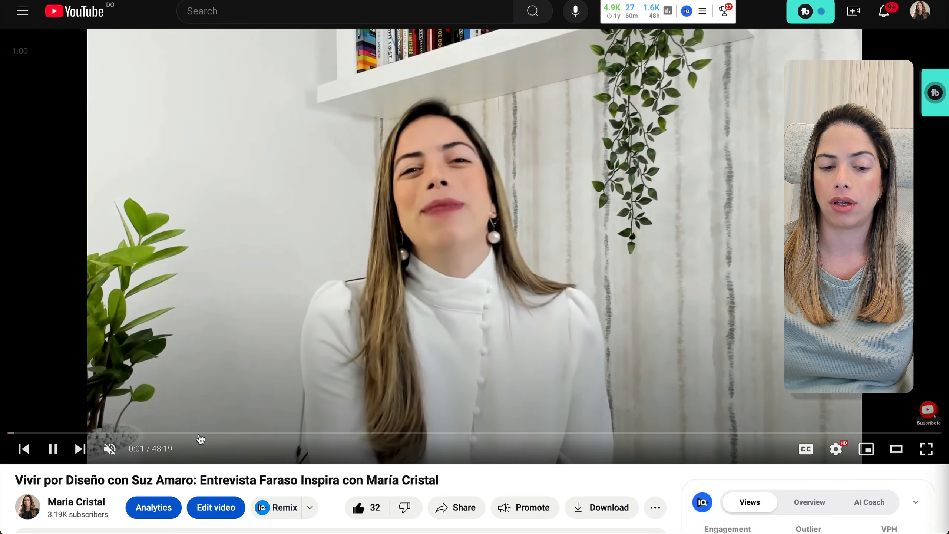
{"action": "left_click", "coordinate": [199, 432]}
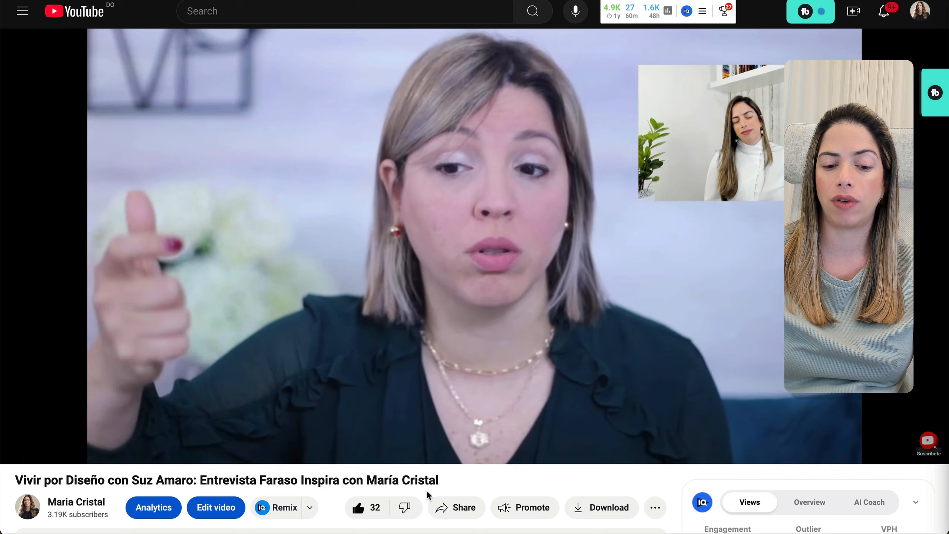
{"action": "left_click", "coordinate": [455, 505]}
{"action": "left_click", "coordinate": [588, 334]}
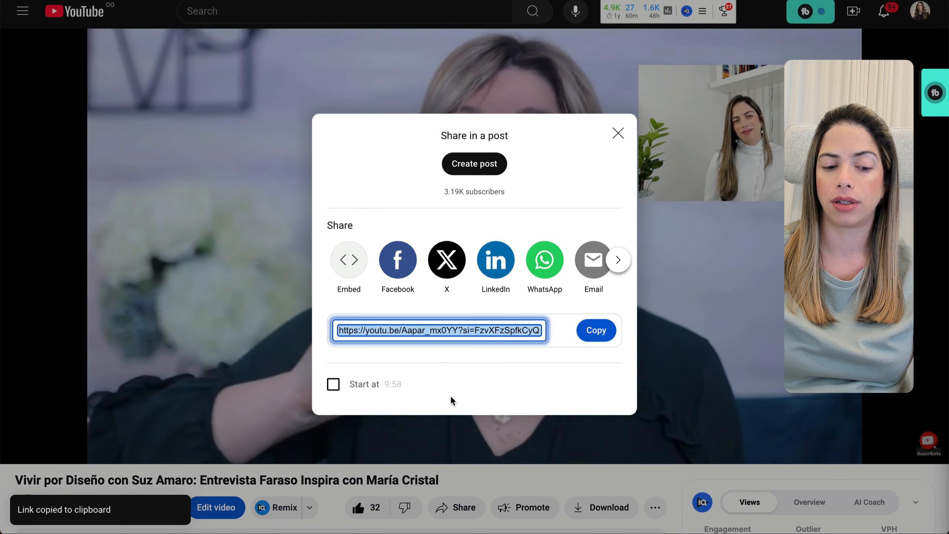
{"action": "left_click", "coordinate": [456, 465]}
Link 'Subscribe on YouTube to watch the interviews.' to the copied video URL, opening in a new window.
{"action": "scroll", "coordinate": [457, 467], "scroll_direction": "down", "scroll_amount": 3}
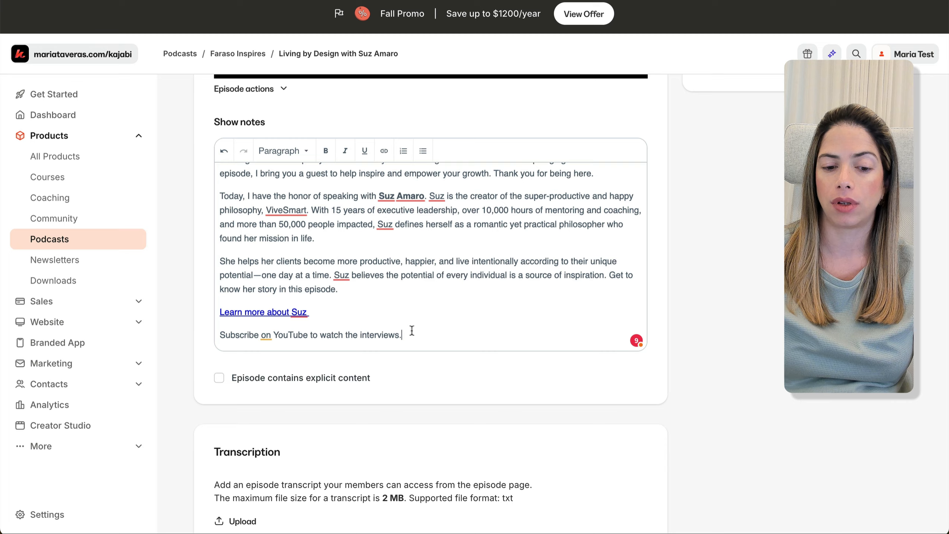
{"action": "left_click_drag", "start_coordinate": [411, 330], "coordinate": [218, 338]}
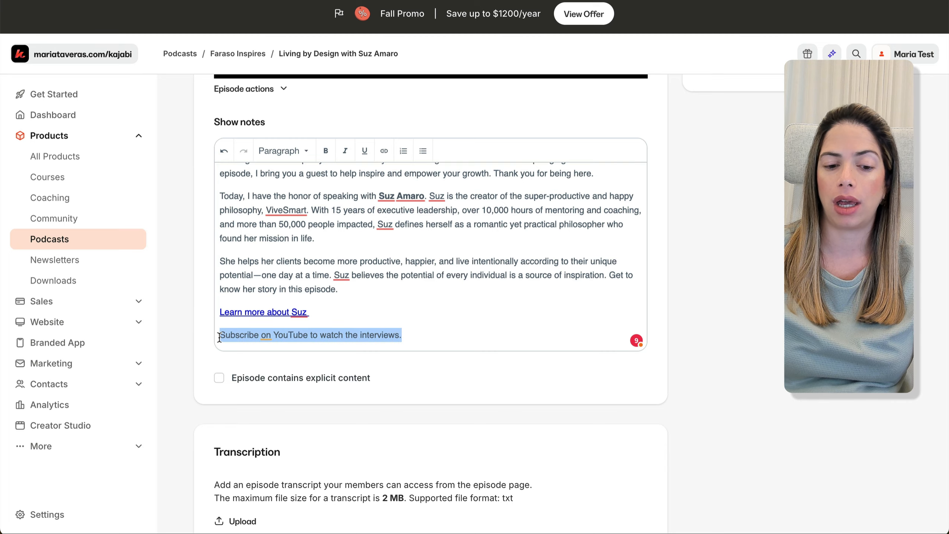
{"action": "key", "text": "ctrl+k"}
{"action": "key", "text": "ctrl+v"}
{"action": "left_click", "coordinate": [441, 305]}
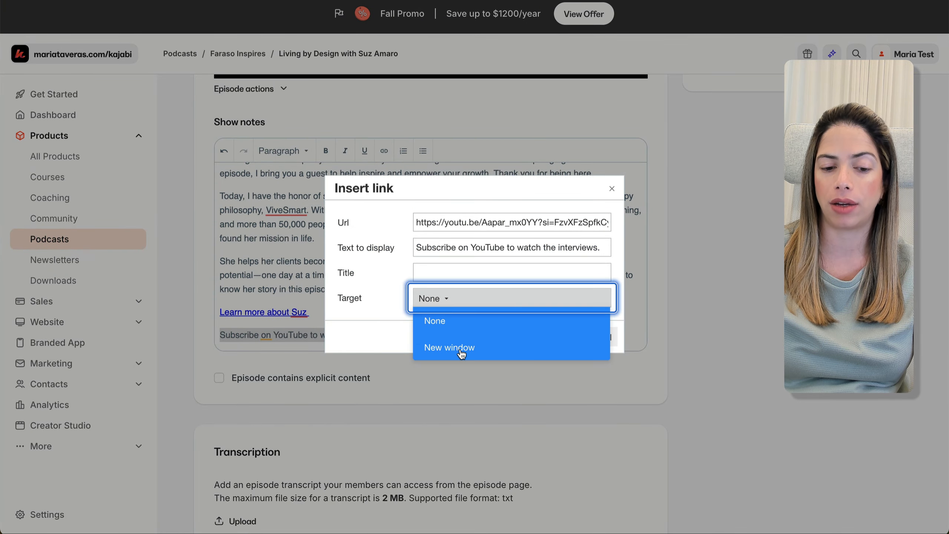
{"action": "left_click", "coordinate": [448, 347]}
{"action": "left_click", "coordinate": [556, 337]}
{"action": "scroll", "coordinate": [465, 387], "scroll_direction": "down", "scroll_amount": 1}
{"action": "scroll", "coordinate": [465, 388], "scroll_direction": "down", "scroll_amount": 3}
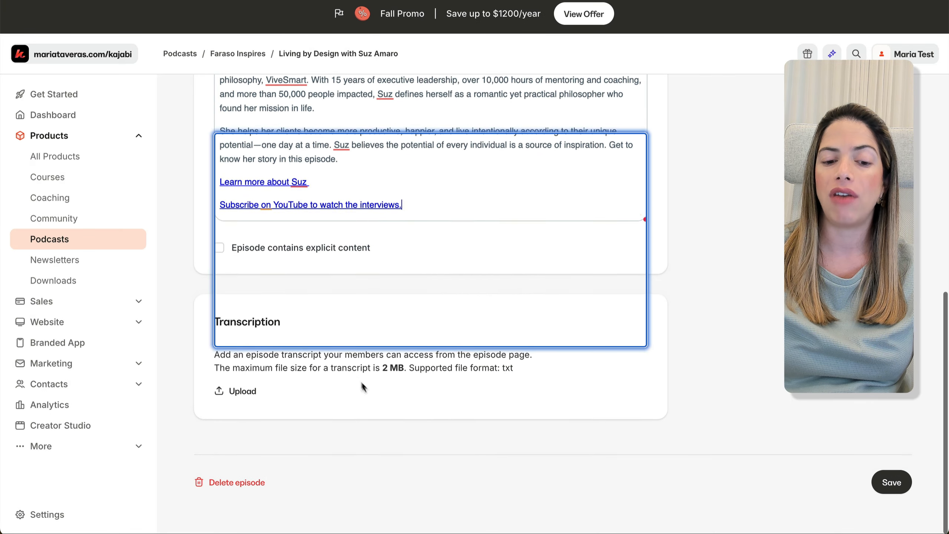
{"action": "left_click", "coordinate": [239, 392]}
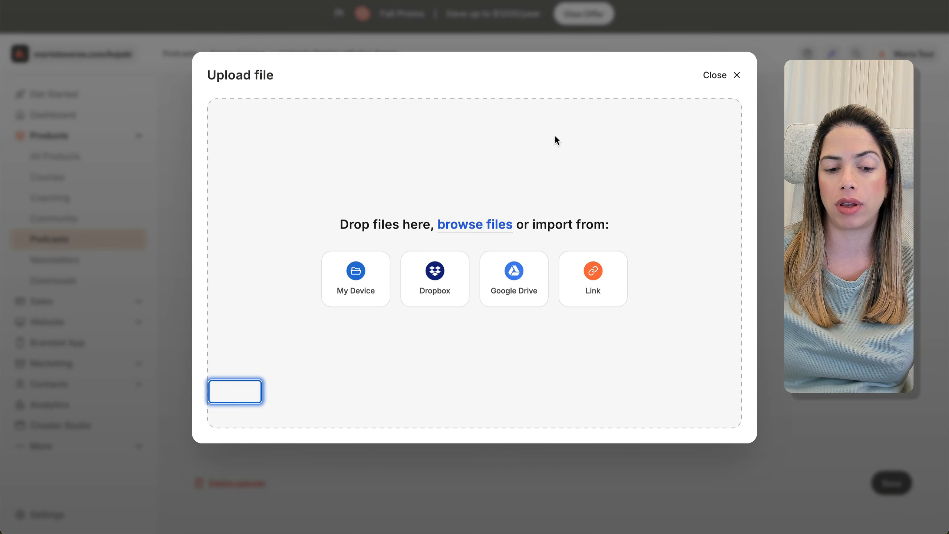
{"action": "left_click", "coordinate": [356, 273]}
{"action": "double_click", "coordinate": [412, 196]}
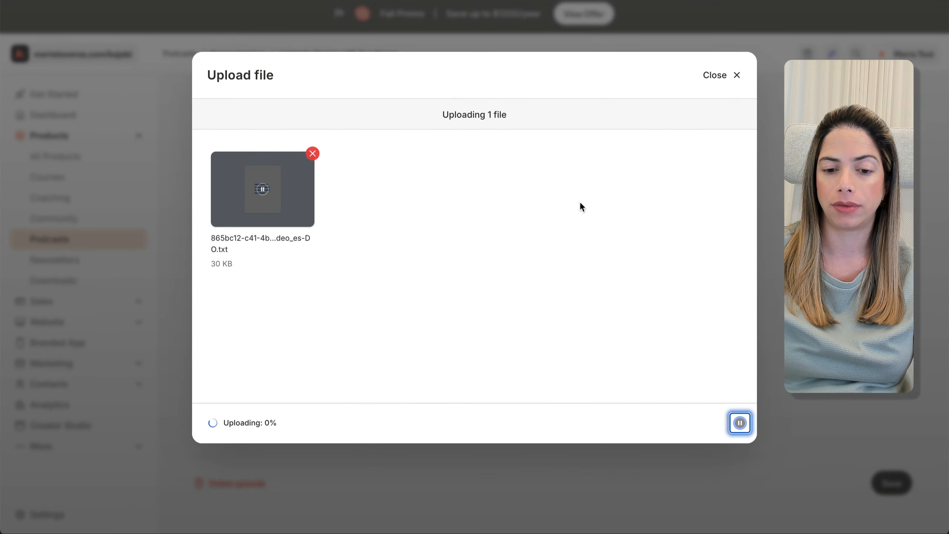
{"action": "scroll", "coordinate": [417, 439], "scroll_direction": "down", "scroll_amount": 2}
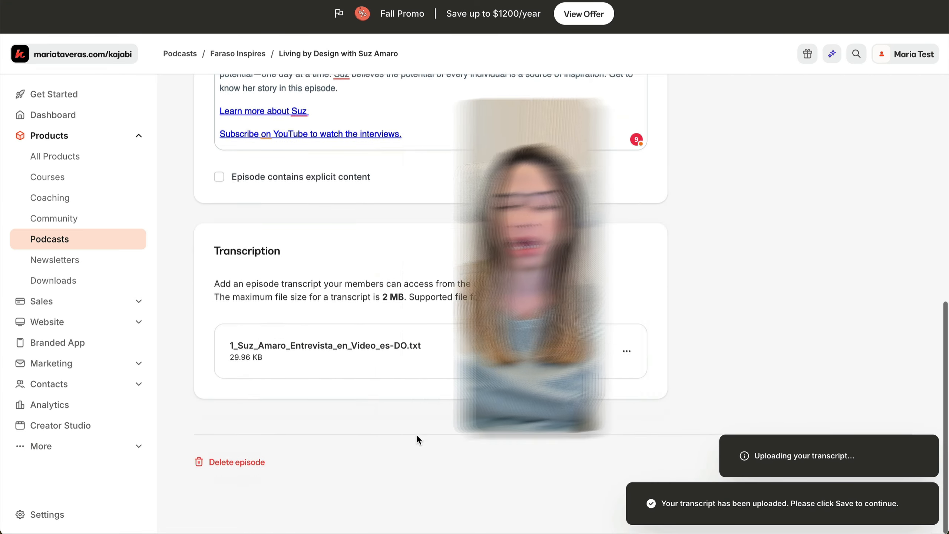
{"action": "scroll", "coordinate": [417, 438], "scroll_direction": "up", "scroll_amount": 10}
{"action": "scroll", "coordinate": [710, 299], "scroll_direction": "up", "scroll_amount": 2}
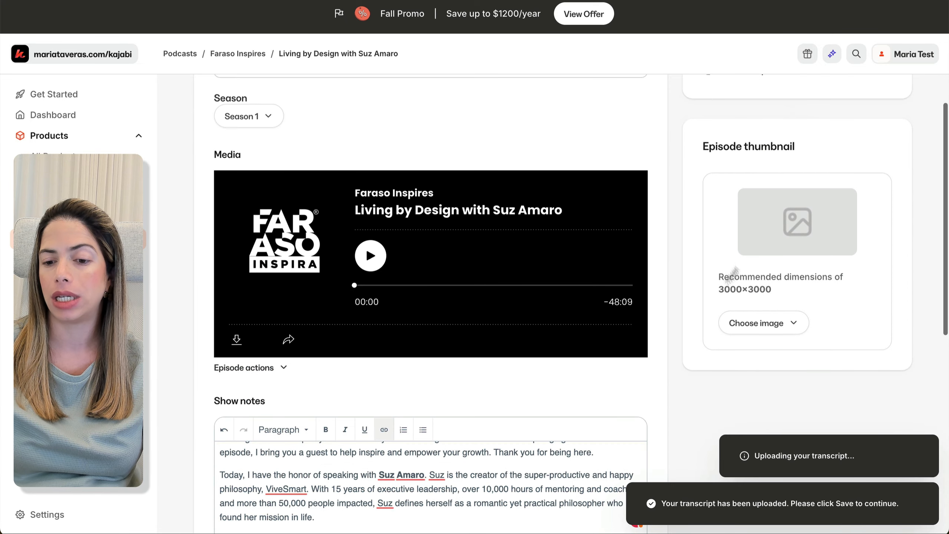
{"action": "left_click", "coordinate": [762, 322]}
{"action": "left_click", "coordinate": [749, 355]}
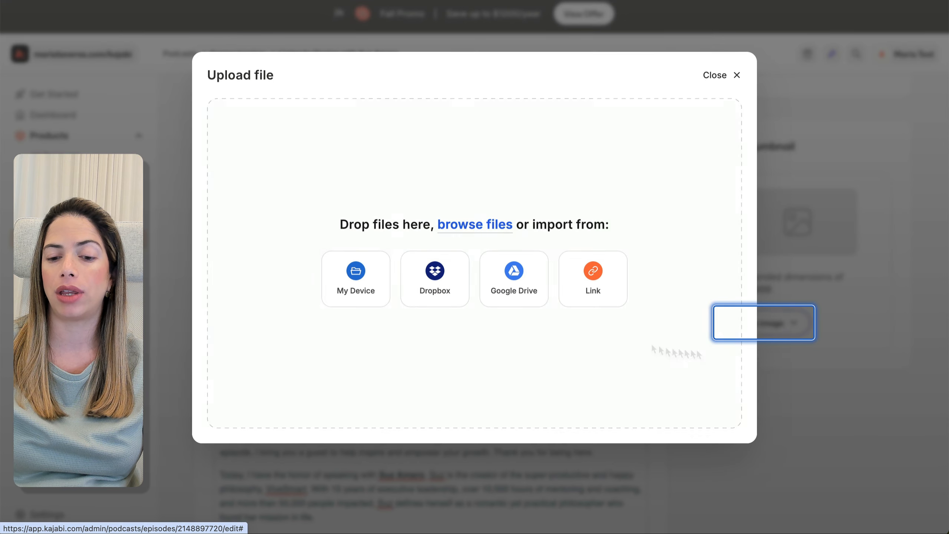
{"action": "left_click", "coordinate": [374, 284]}
{"action": "left_click", "coordinate": [492, 116]}
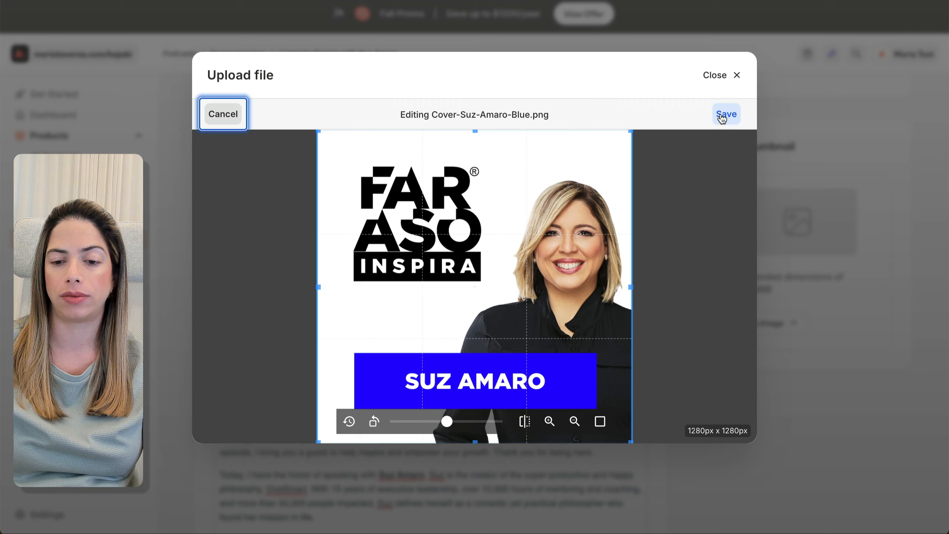
{"action": "left_click", "coordinate": [718, 118]}
{"action": "left_click", "coordinate": [235, 436]}
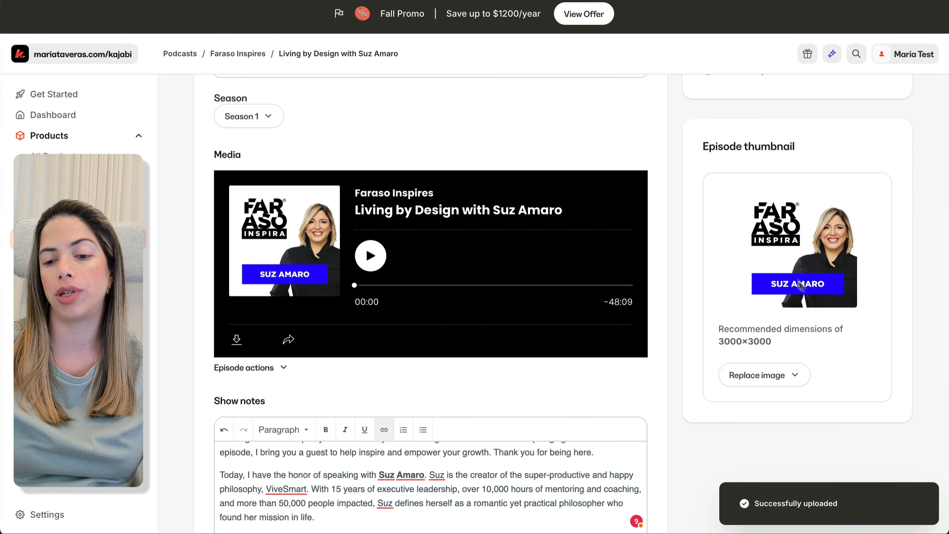
{"action": "scroll", "coordinate": [768, 270], "scroll_direction": "up", "scroll_amount": 5}
{"action": "scroll", "coordinate": [768, 270], "scroll_direction": "down", "scroll_amount": 3}
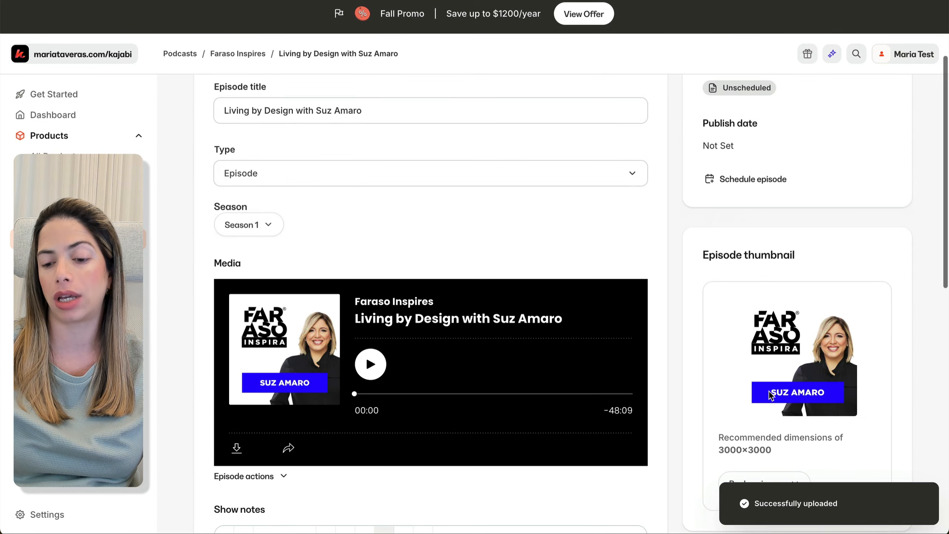
{"action": "scroll", "coordinate": [758, 385], "scroll_direction": "up", "scroll_amount": 3}
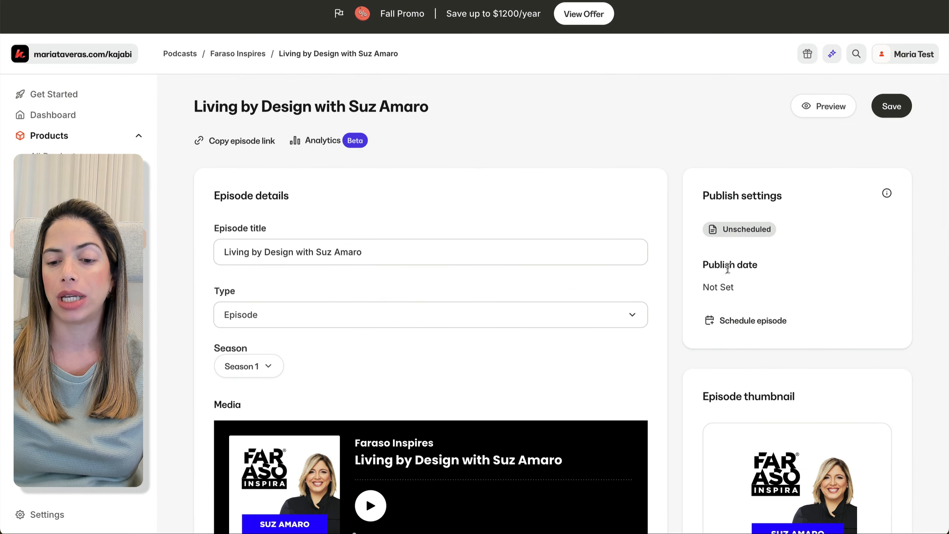
Schedule the episode for November 8, 2024 at 11:00 AM and save it.
{"action": "left_click", "coordinate": [719, 321]}
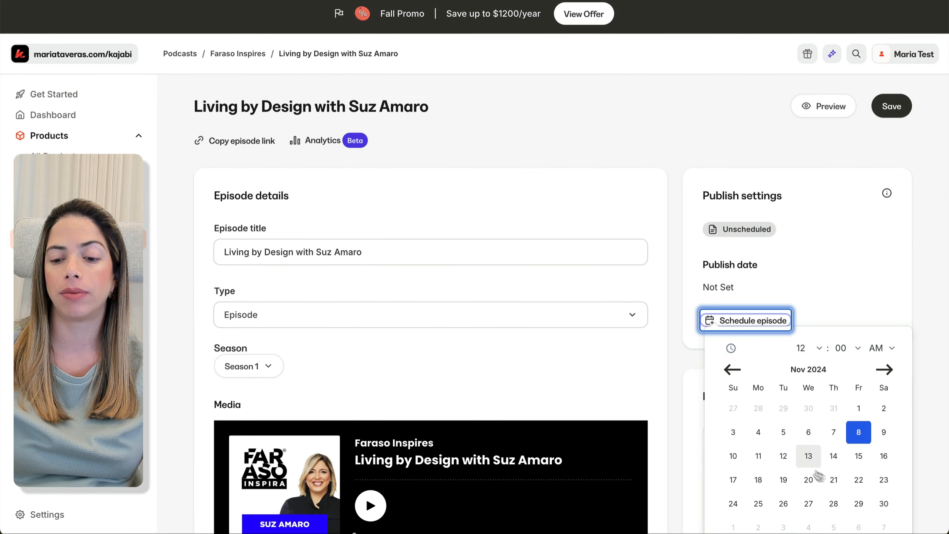
{"action": "left_click", "coordinate": [821, 265]}
{"action": "left_click", "coordinate": [731, 324]}
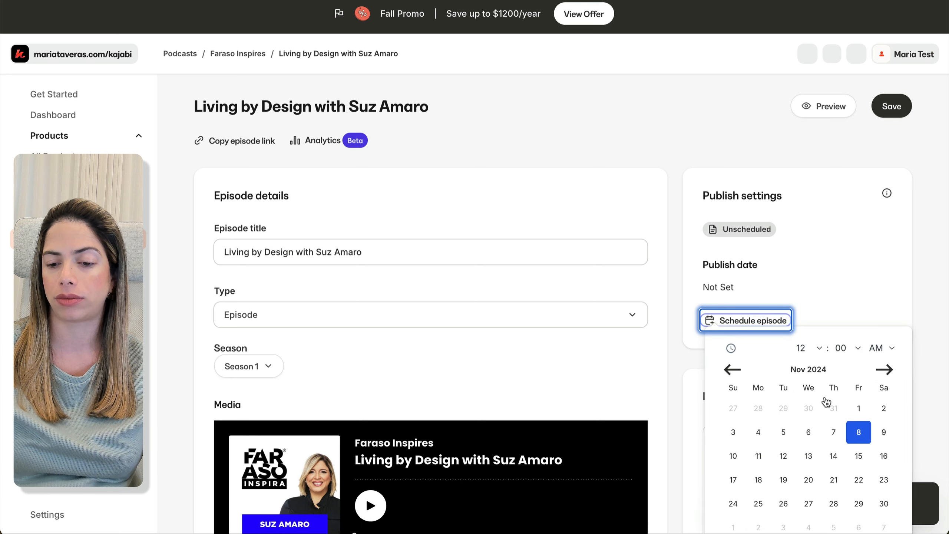
{"action": "left_click", "coordinate": [809, 348]}
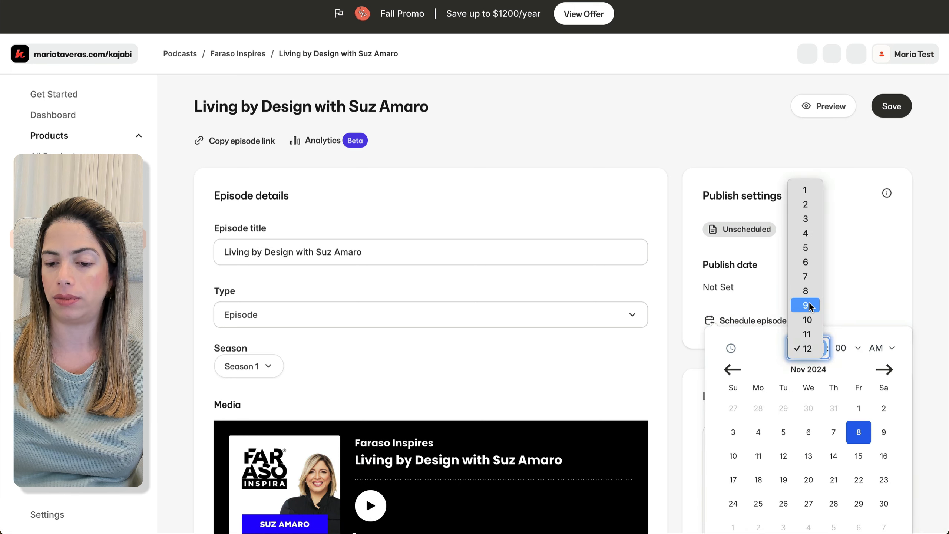
{"action": "left_click", "coordinate": [810, 304]}
{"action": "left_click", "coordinate": [816, 348]}
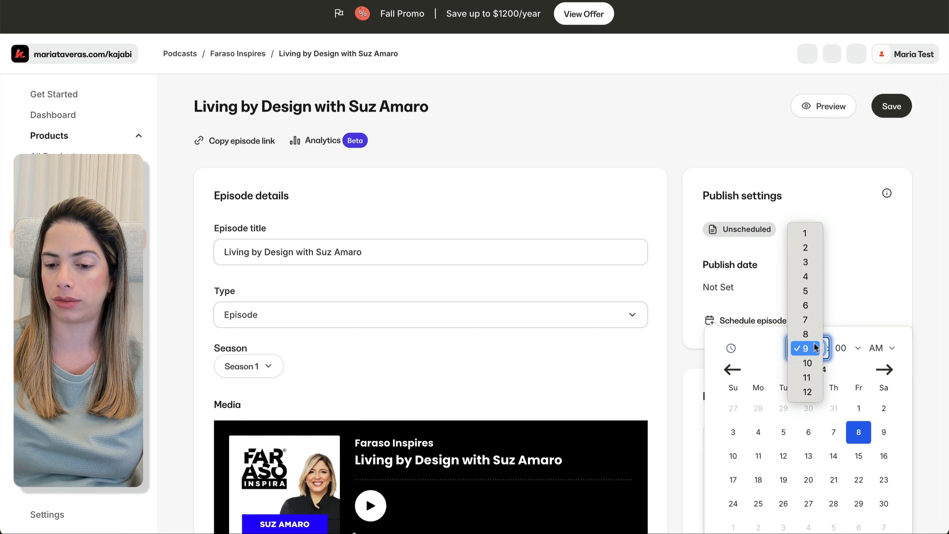
{"action": "left_click", "coordinate": [805, 379]}
{"action": "scroll", "coordinate": [876, 396], "scroll_direction": "down", "scroll_amount": 5}
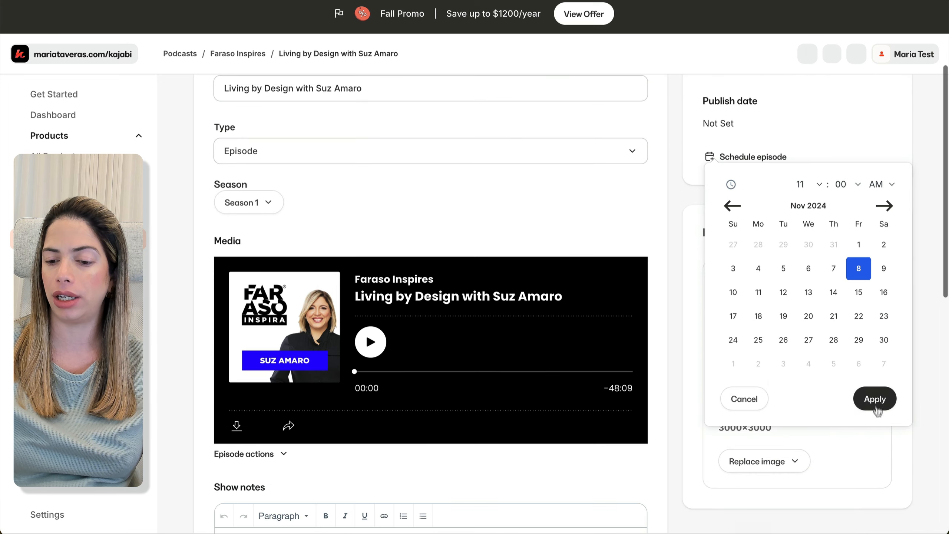
{"action": "left_click", "coordinate": [874, 403]}
{"action": "left_click", "coordinate": [900, 113]}
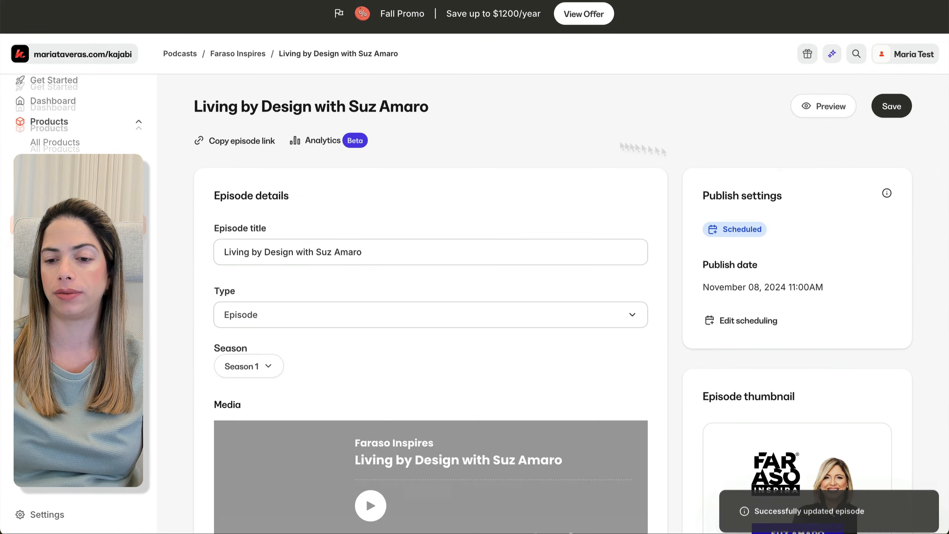
Preview the episode's public link in a new tab, then return to the Faraso Inspires episode list.
{"action": "left_click", "coordinate": [251, 149]}
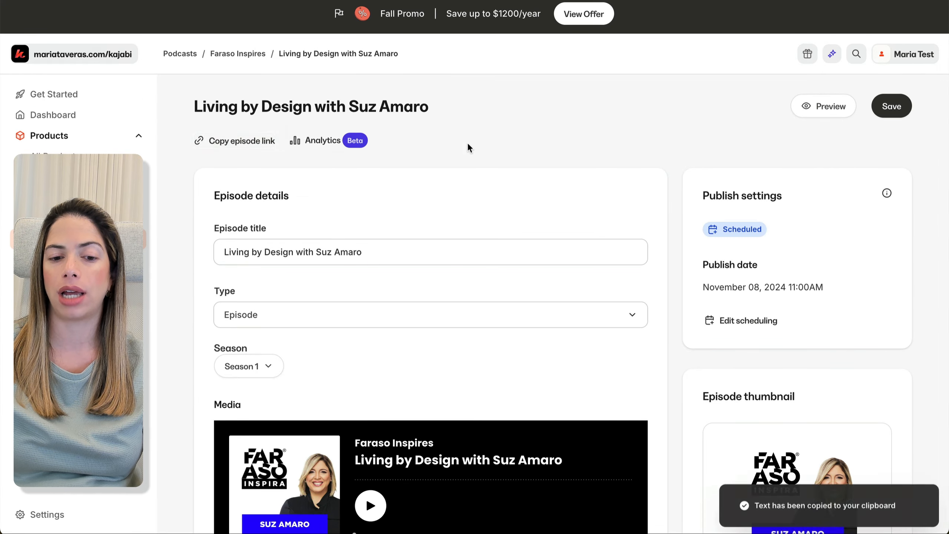
{"action": "key", "text": "super+t"}
{"action": "key", "text": "super+v"}
{"action": "key", "text": "Return"}
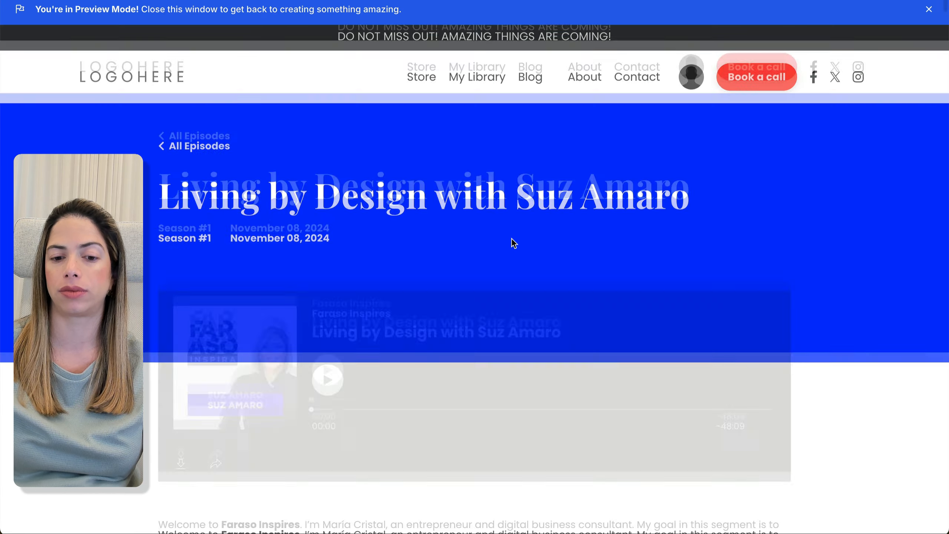
{"action": "scroll", "coordinate": [511, 239], "scroll_direction": "down", "scroll_amount": 10}
{"action": "scroll", "coordinate": [511, 243], "scroll_direction": "down", "scroll_amount": 15}
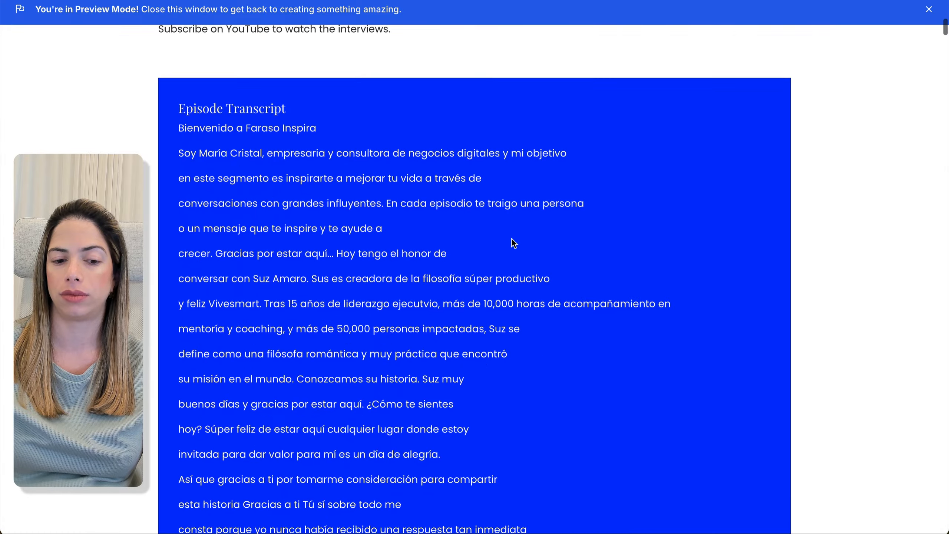
{"action": "scroll", "coordinate": [478, 413], "scroll_direction": "down", "scroll_amount": 20}
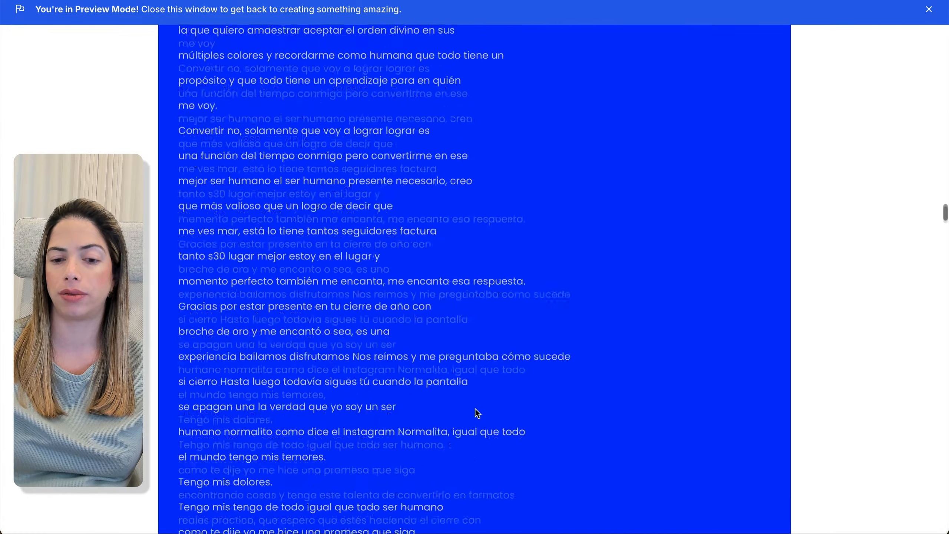
{"action": "scroll", "coordinate": [475, 409], "scroll_direction": "down", "scroll_amount": 10}
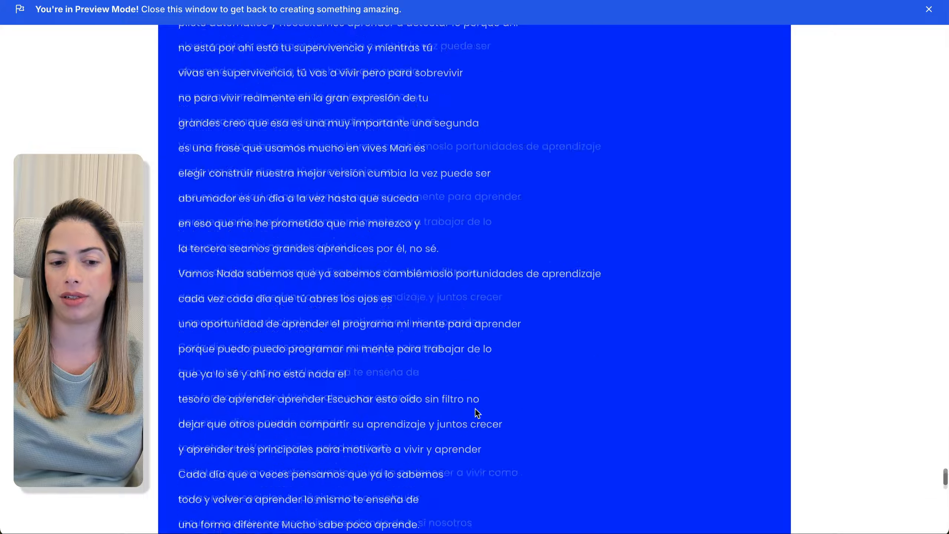
{"action": "scroll", "coordinate": [475, 409], "scroll_direction": "up", "scroll_amount": 20}
{"action": "scroll", "coordinate": [475, 409], "scroll_direction": "up", "scroll_amount": 20}
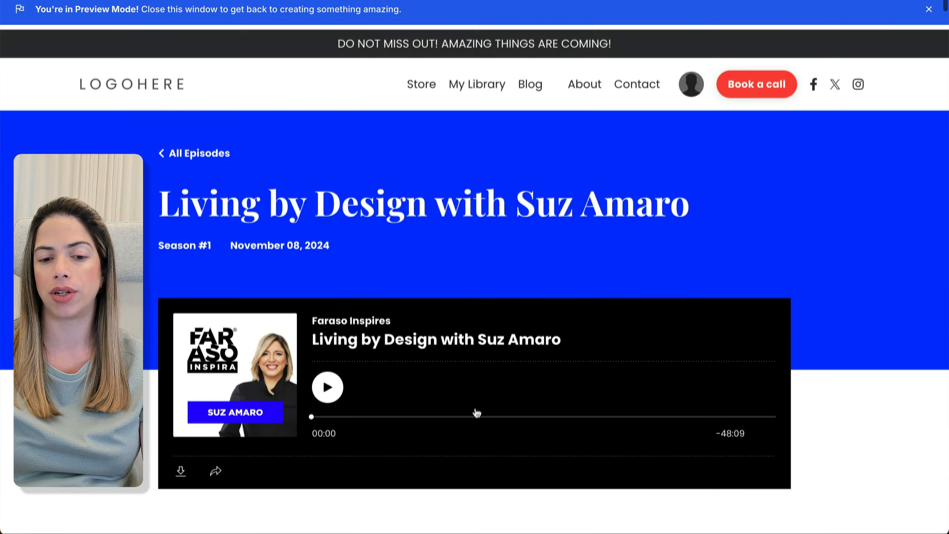
{"action": "key", "text": "super+w"}
{"action": "key", "text": "super+bracketleft"}
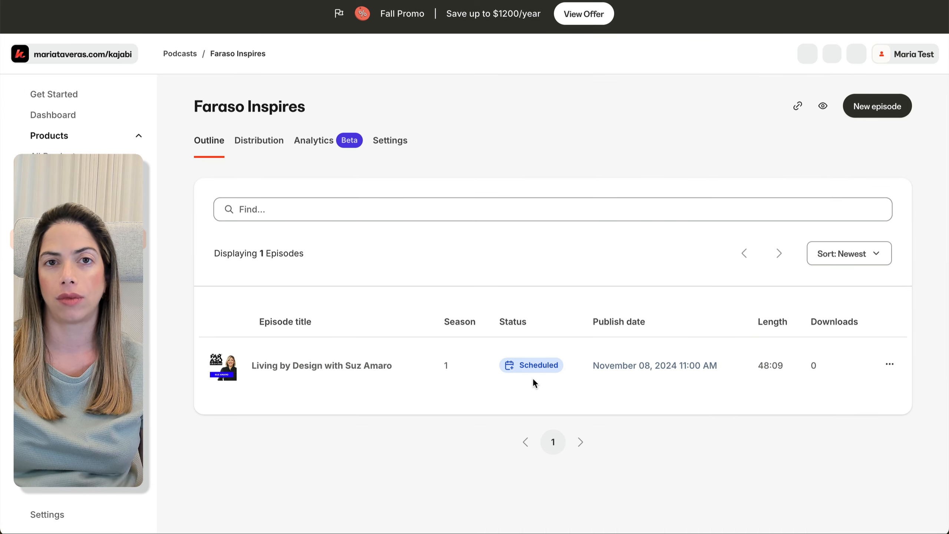
Open the Apple Podcasts connection instructions under Podcast Distribution and launch Apple Podcasts Connect.
{"action": "left_click", "coordinate": [262, 147]}
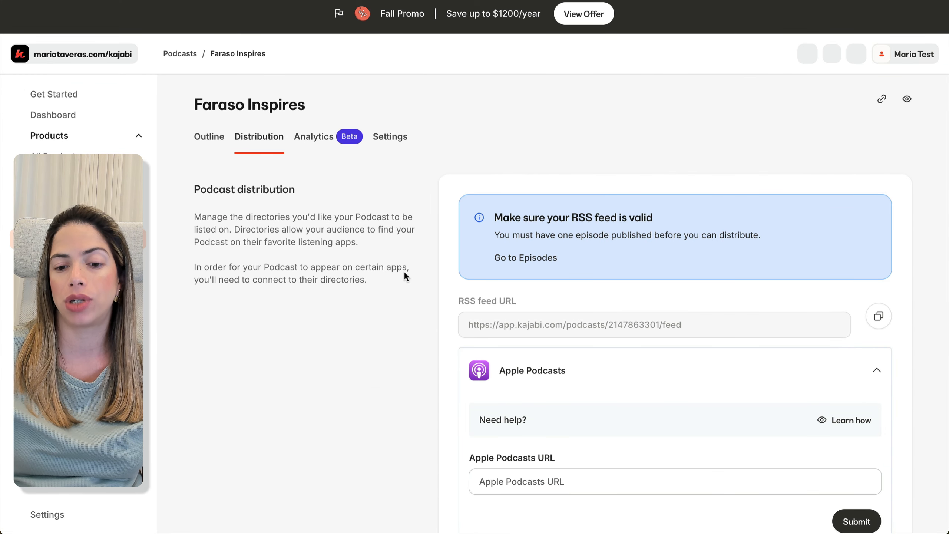
{"action": "scroll", "coordinate": [405, 275], "scroll_direction": "down", "scroll_amount": 3}
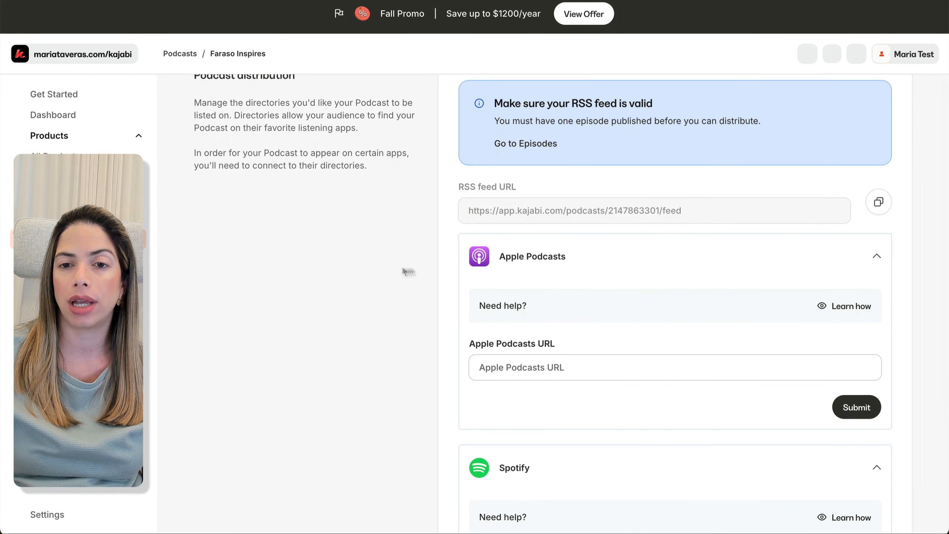
{"action": "left_click", "coordinate": [854, 309]}
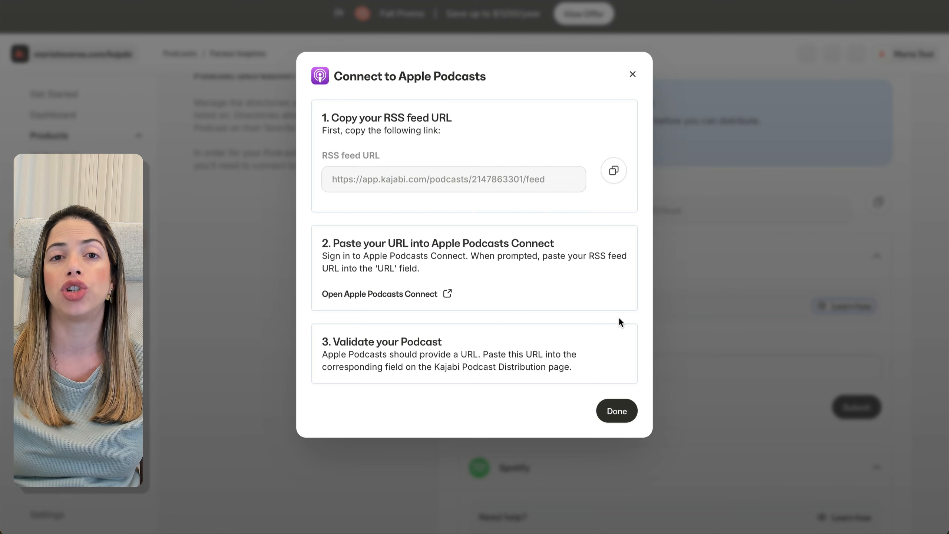
{"action": "left_click", "coordinate": [405, 299]}
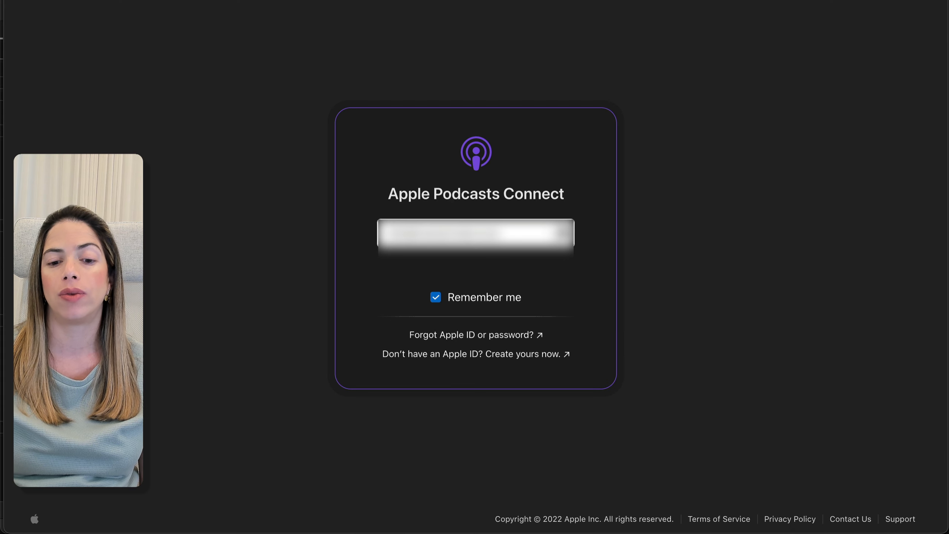
Sign in and create a company account named 'Faraso', agreeing to the terms.
{"action": "key", "text": "Return"}
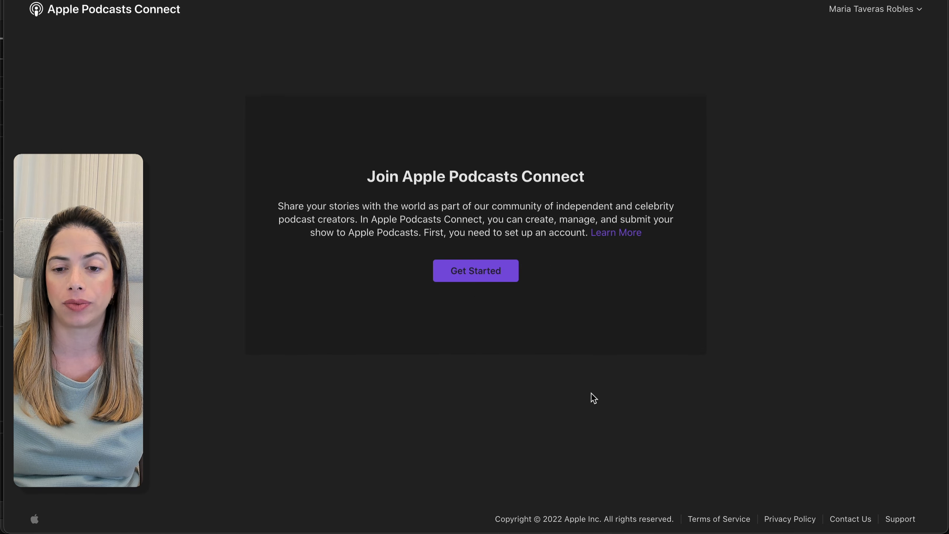
{"action": "left_click", "coordinate": [476, 272]}
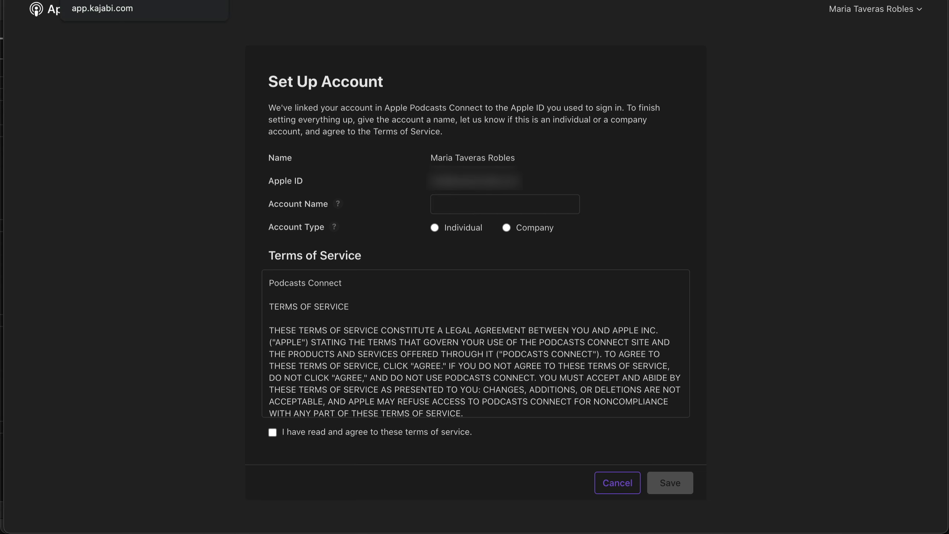
{"action": "left_click", "coordinate": [505, 203]}
{"action": "type", "text": "Faraso"}
{"action": "left_click", "coordinate": [506, 228]}
{"action": "left_click", "coordinate": [272, 432]}
{"action": "left_click", "coordinate": [670, 482]}
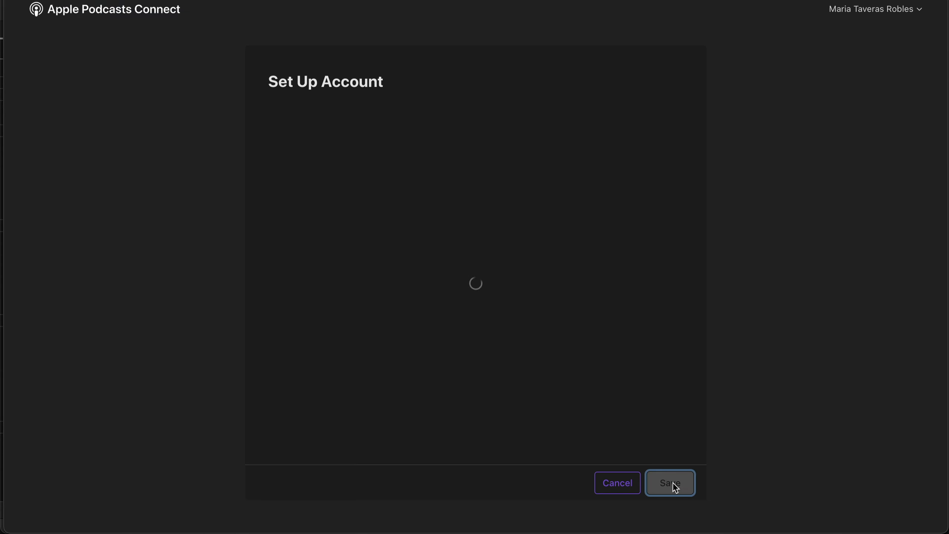
Add a new show from the pasted Kajabi RSS feed URL.
{"action": "left_click", "coordinate": [477, 256]}
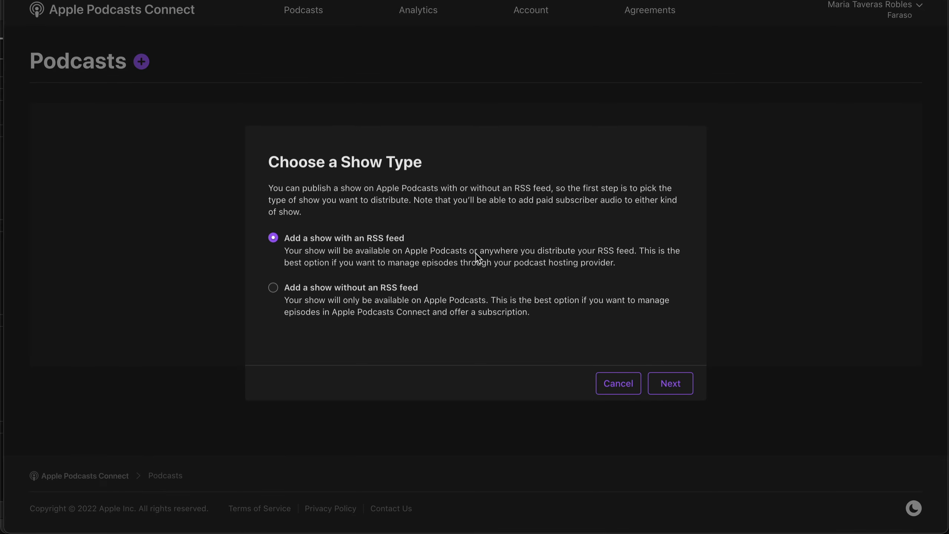
{"action": "left_click", "coordinate": [668, 383]}
{"action": "left_click", "coordinate": [460, 250]}
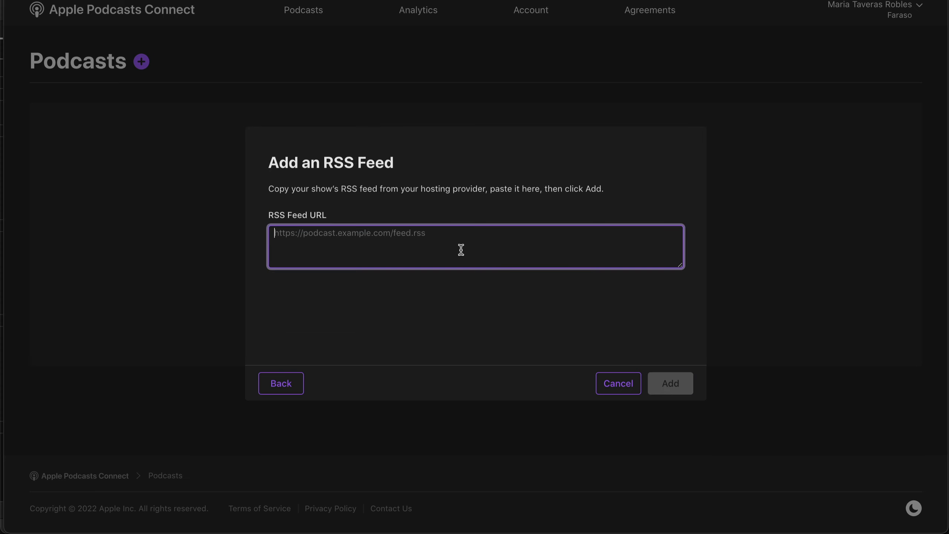
{"action": "key", "text": "super+v"}
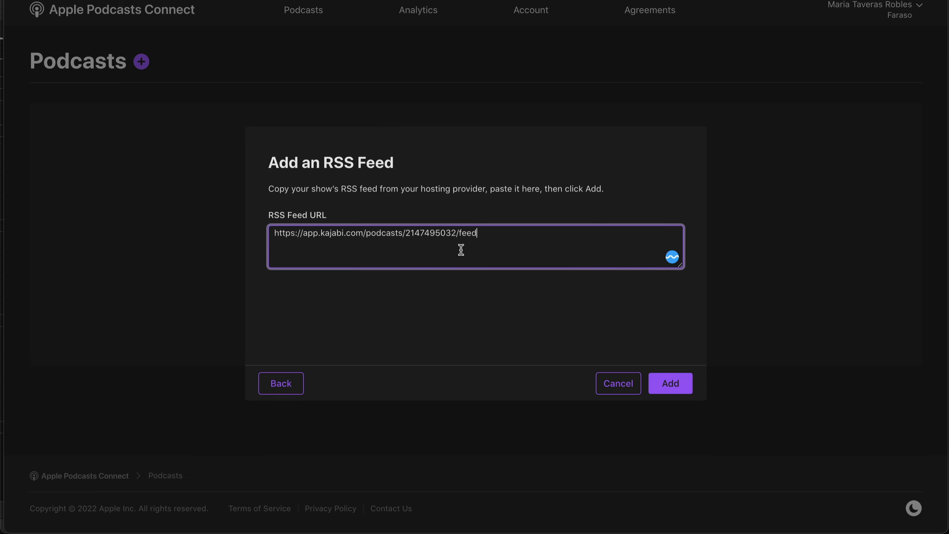
{"action": "left_click", "coordinate": [676, 386]}
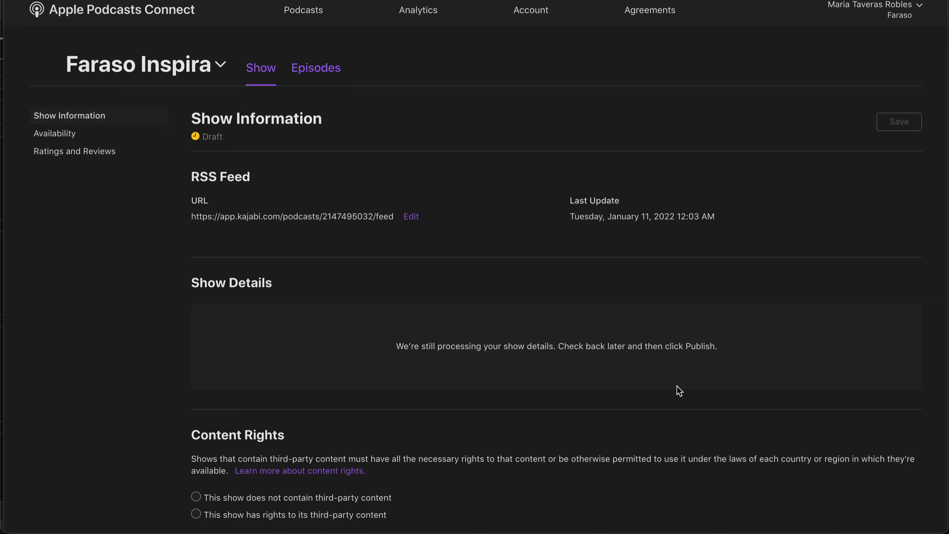
{"action": "scroll", "coordinate": [218, 329], "scroll_direction": "down", "scroll_amount": 5}
Declare no third-party content and confirm yearly Apple Podcasters Program enrollment.
{"action": "left_click", "coordinate": [195, 293]}
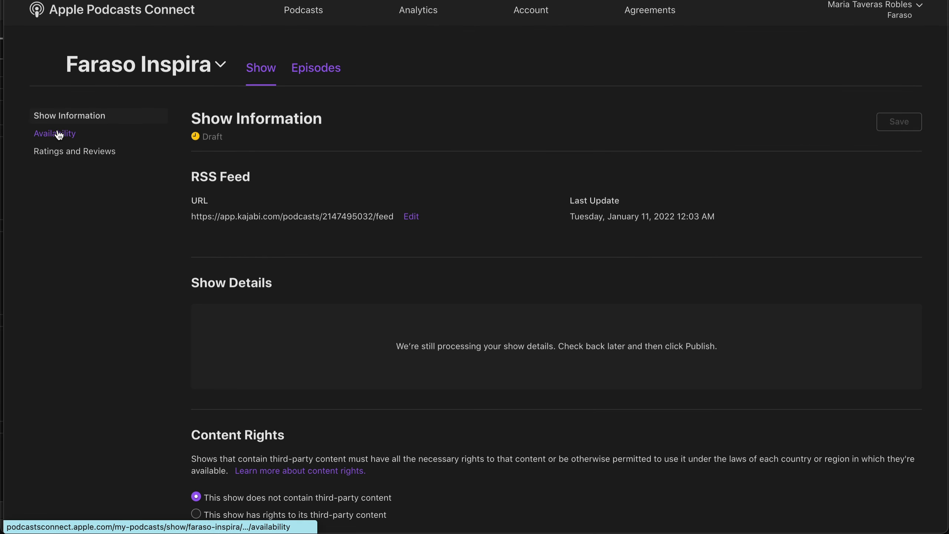
{"action": "left_click", "coordinate": [61, 133]}
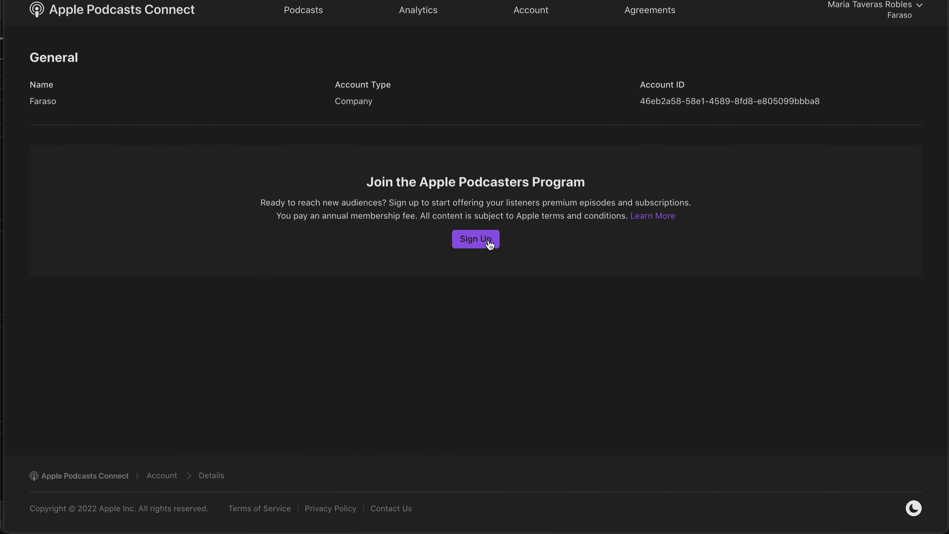
{"action": "left_click", "coordinate": [490, 245]}
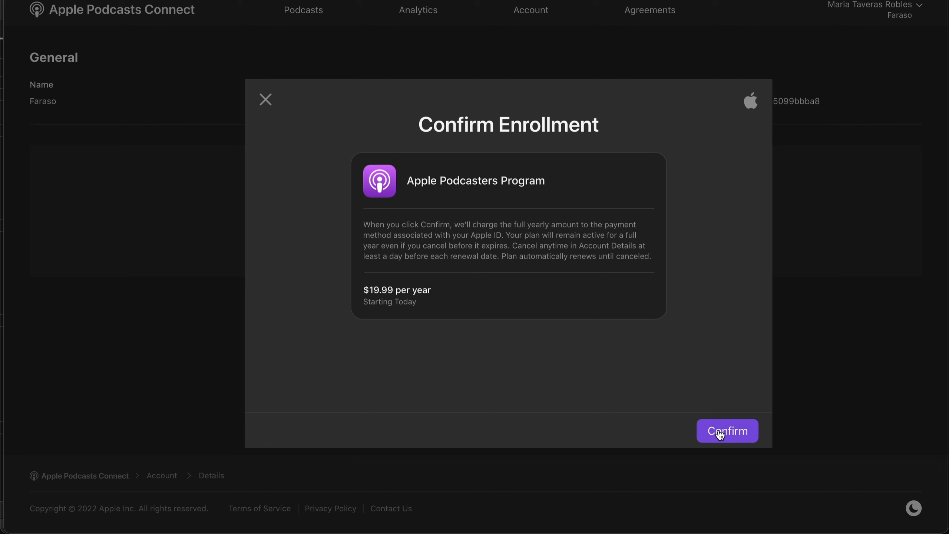
{"action": "left_click", "coordinate": [721, 433]}
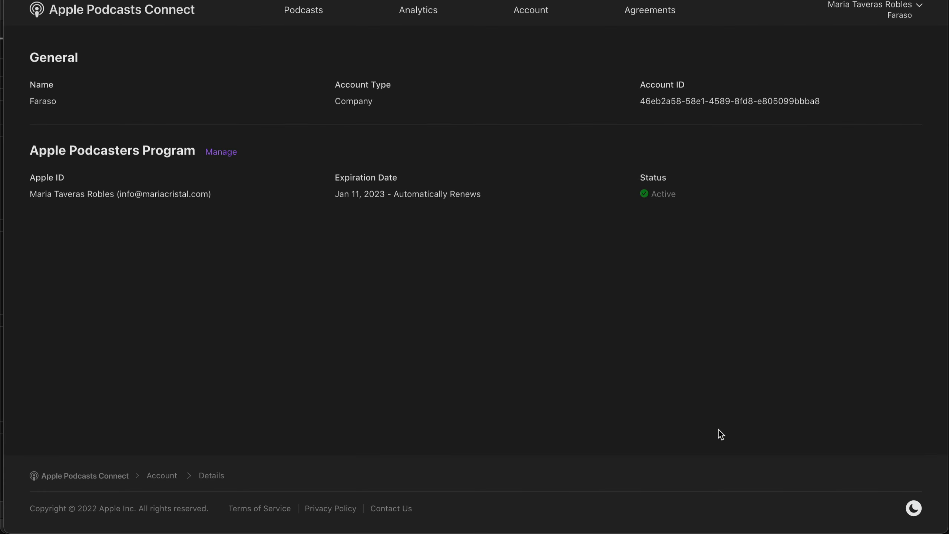
{"action": "left_click", "coordinate": [293, 11]}
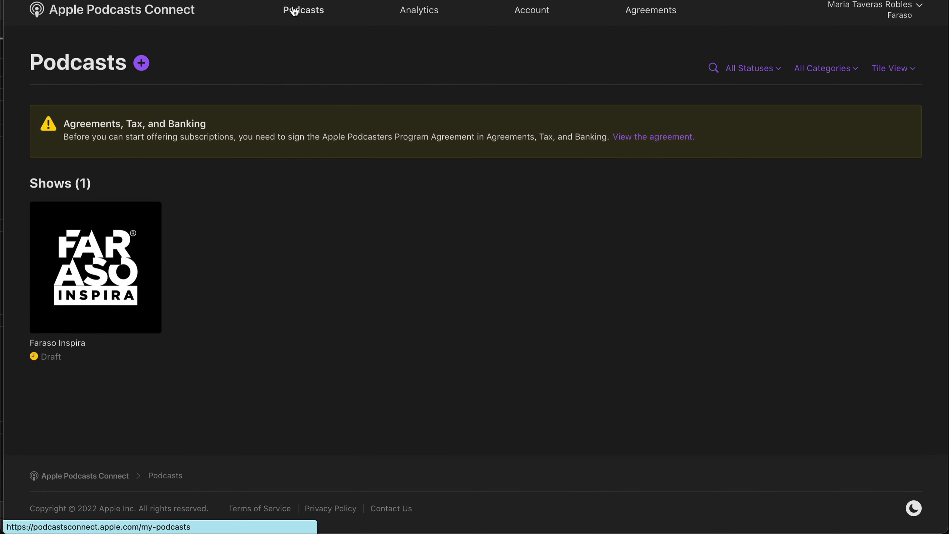
Review and accept the Apple Podcasters Program Agreement.
{"action": "left_click", "coordinate": [628, 145]}
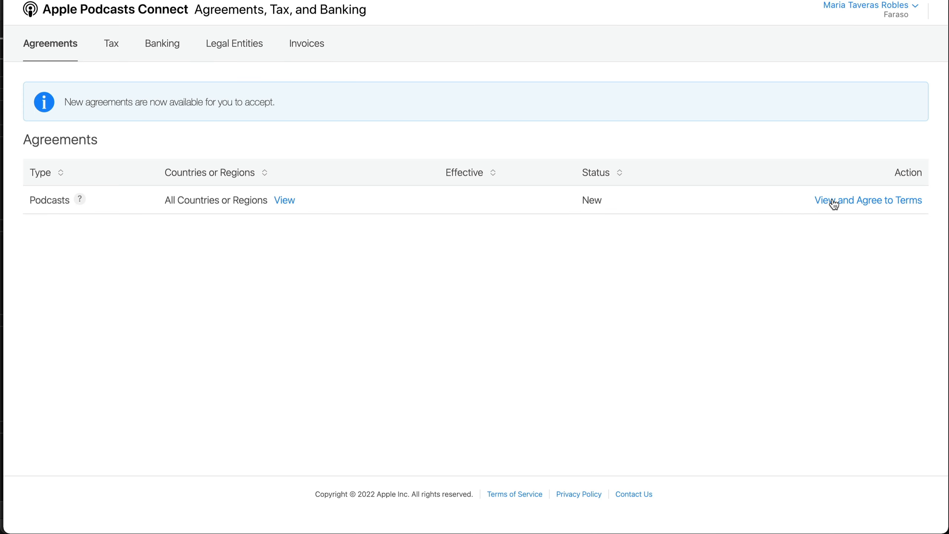
{"action": "left_click", "coordinate": [832, 198]}
{"action": "left_click", "coordinate": [704, 440]}
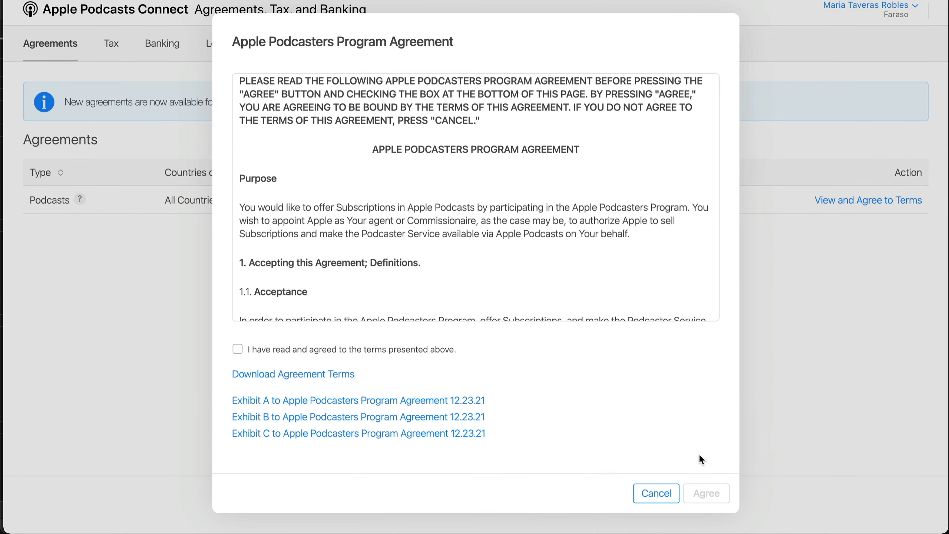
{"action": "left_click", "coordinate": [237, 349]}
{"action": "left_click", "coordinate": [705, 492]}
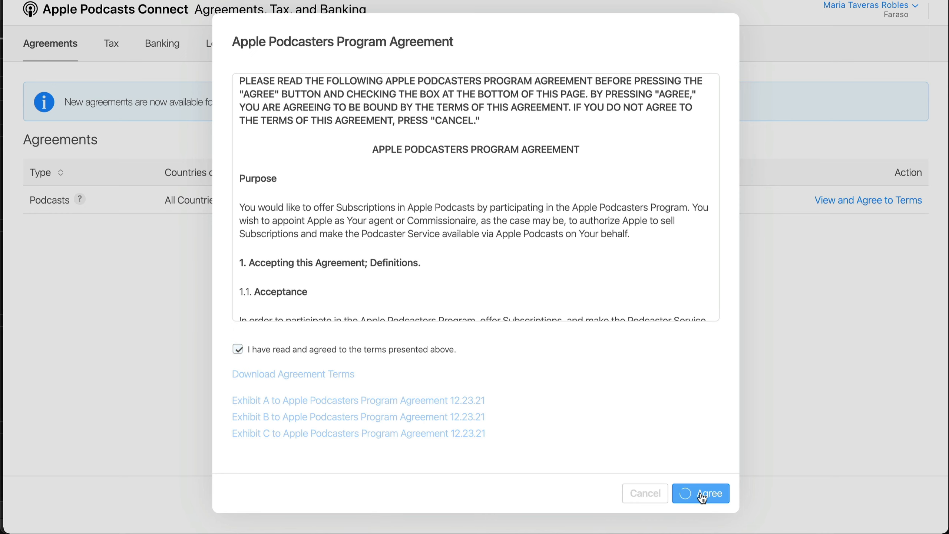
Complete tax and banking details, certifying and submitting the W-9 form.
{"action": "left_click", "coordinate": [869, 151]}
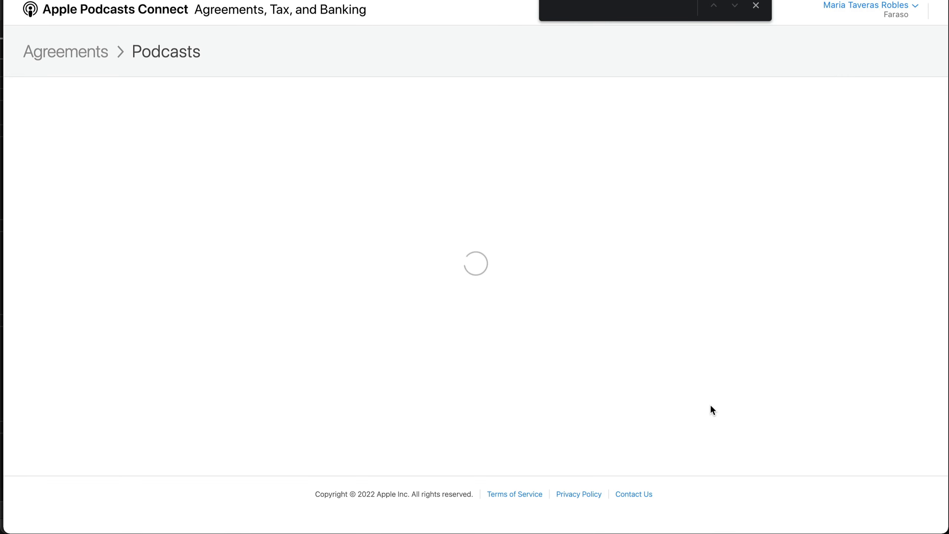
{"action": "mouse_move", "coordinate": [98, 321]}
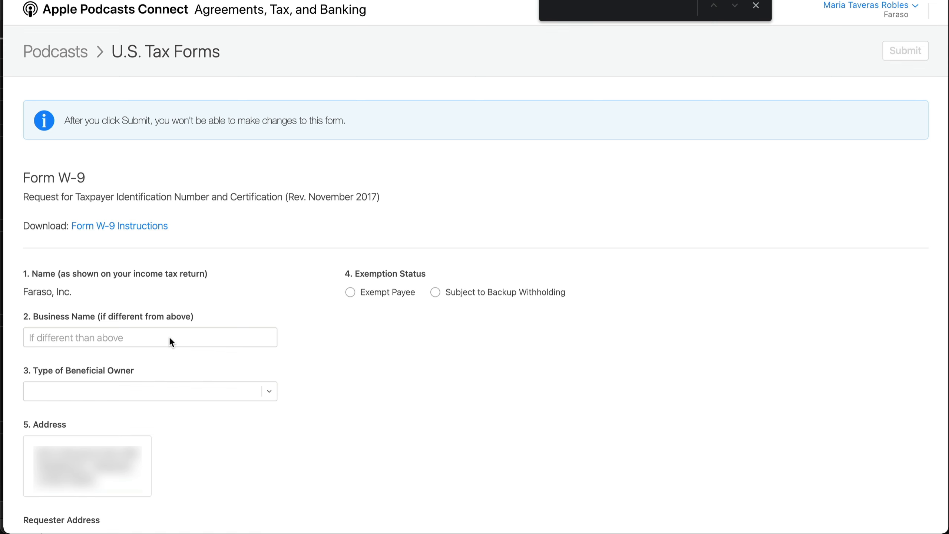
{"action": "scroll", "coordinate": [169, 336], "scroll_direction": "down", "scroll_amount": 20}
{"action": "left_click", "coordinate": [30, 362]}
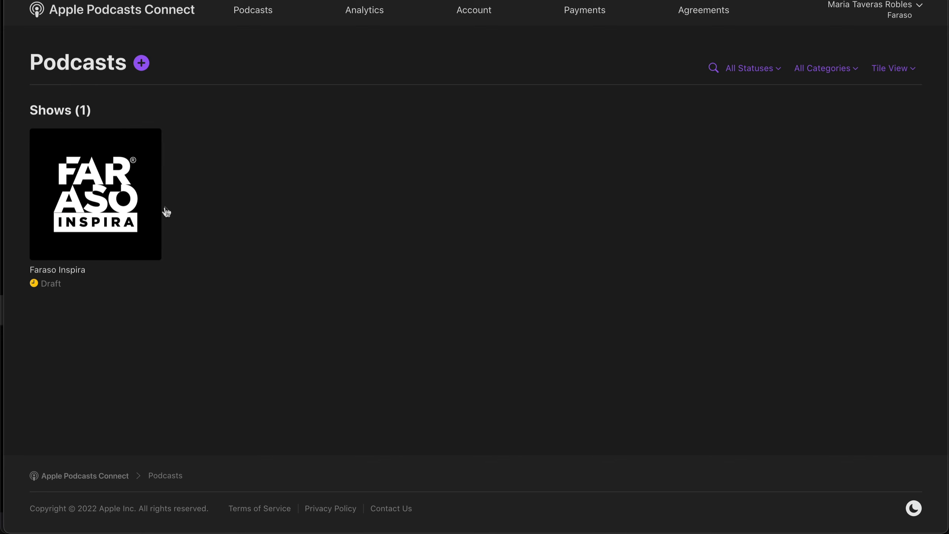
Set Faraso Inspira's update frequency to Monthly, save, and submit it for review.
{"action": "left_click", "coordinate": [48, 283]}
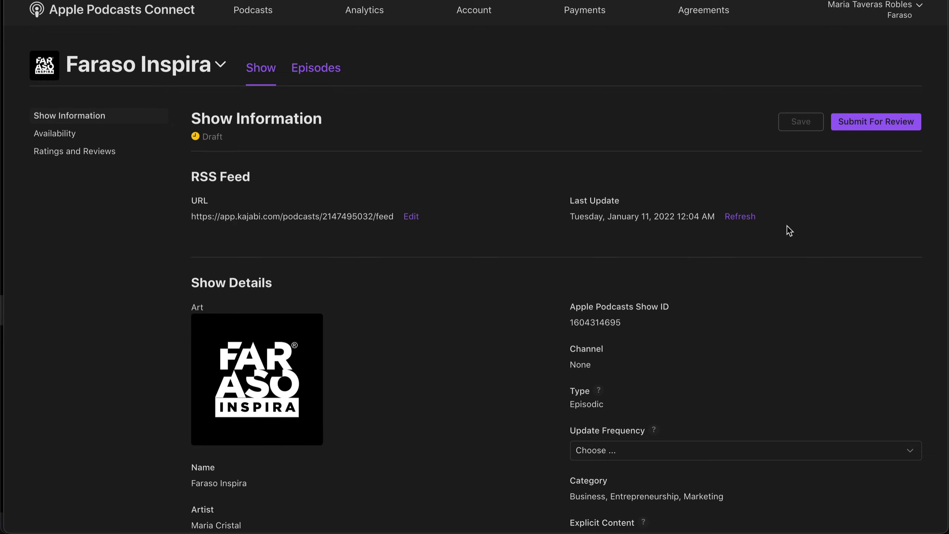
{"action": "scroll", "coordinate": [786, 225], "scroll_direction": "down", "scroll_amount": 5}
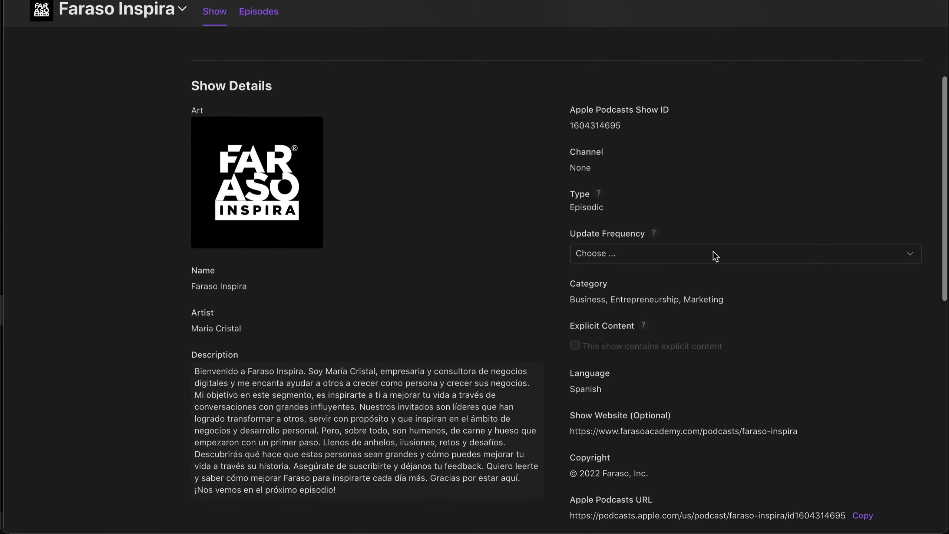
{"action": "left_click", "coordinate": [653, 254]}
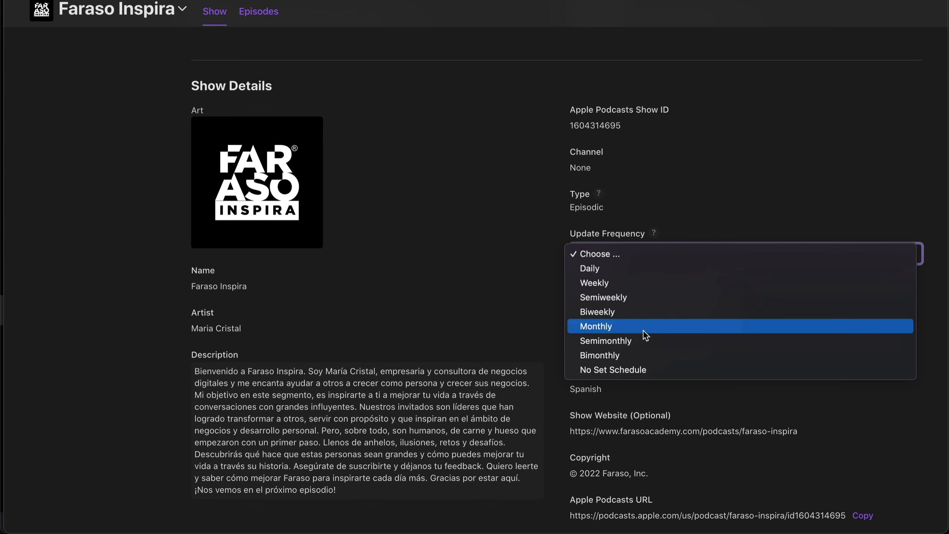
{"action": "left_click", "coordinate": [657, 325]}
{"action": "mouse_move", "coordinate": [654, 234]}
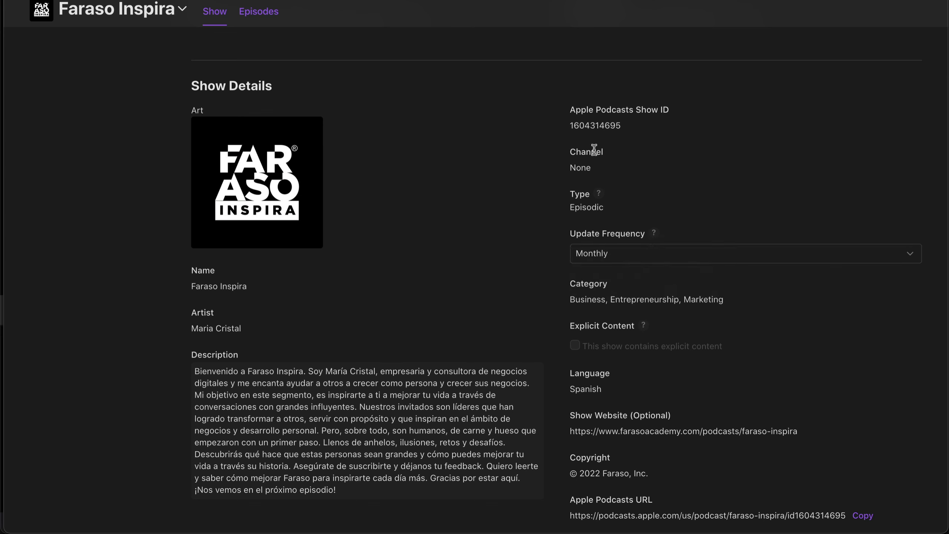
{"action": "left_click", "coordinate": [801, 122]}
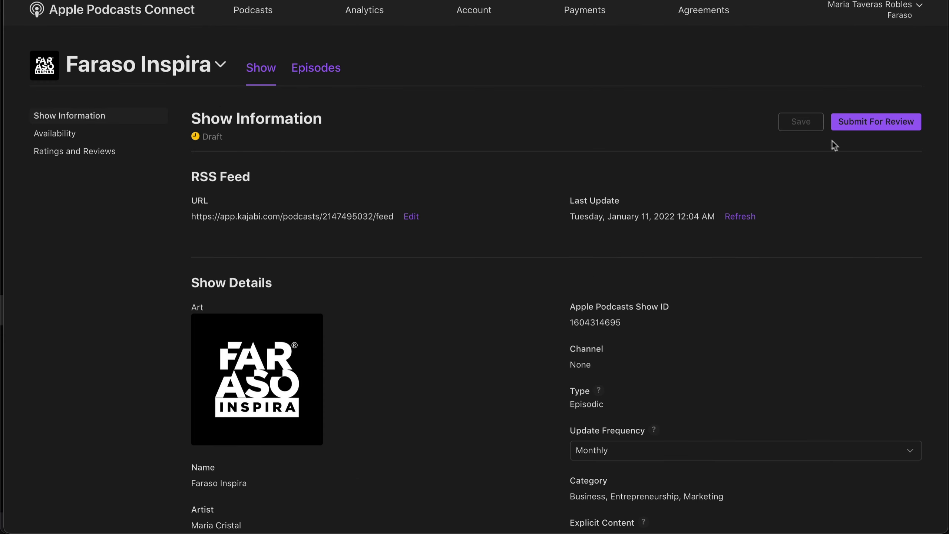
{"action": "left_click", "coordinate": [855, 125]}
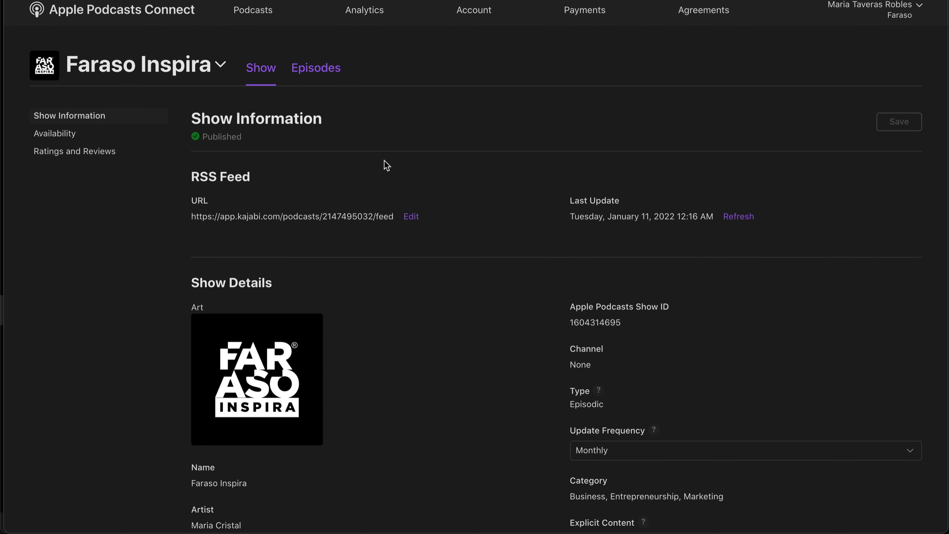
Play the audio of the show's published episode.
{"action": "left_click", "coordinate": [299, 72]}
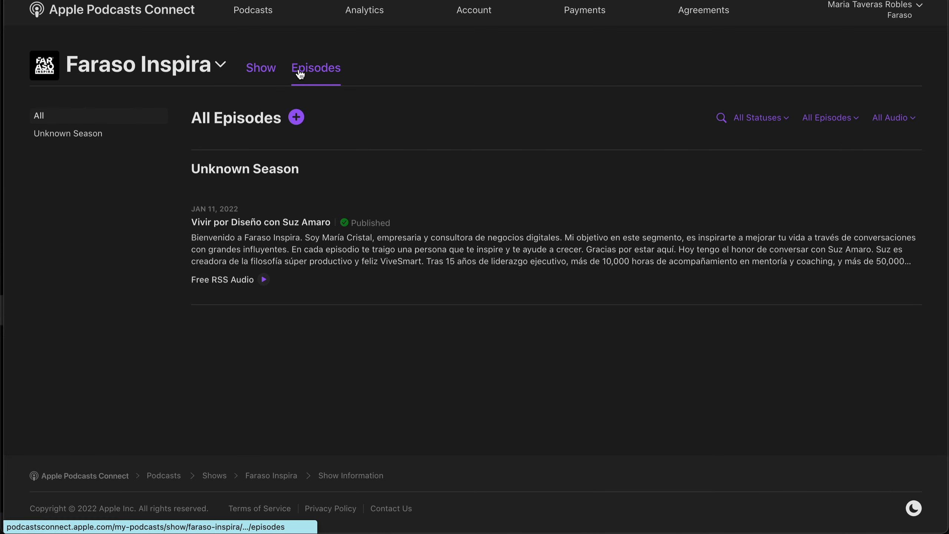
{"action": "left_click", "coordinate": [223, 222]}
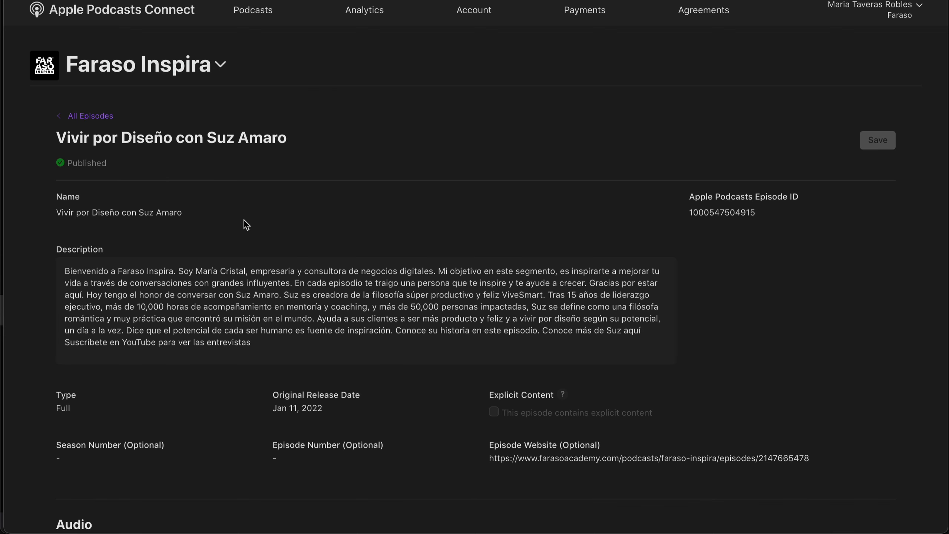
{"action": "scroll", "coordinate": [244, 221], "scroll_direction": "down", "scroll_amount": 9}
{"action": "left_click", "coordinate": [93, 289]}
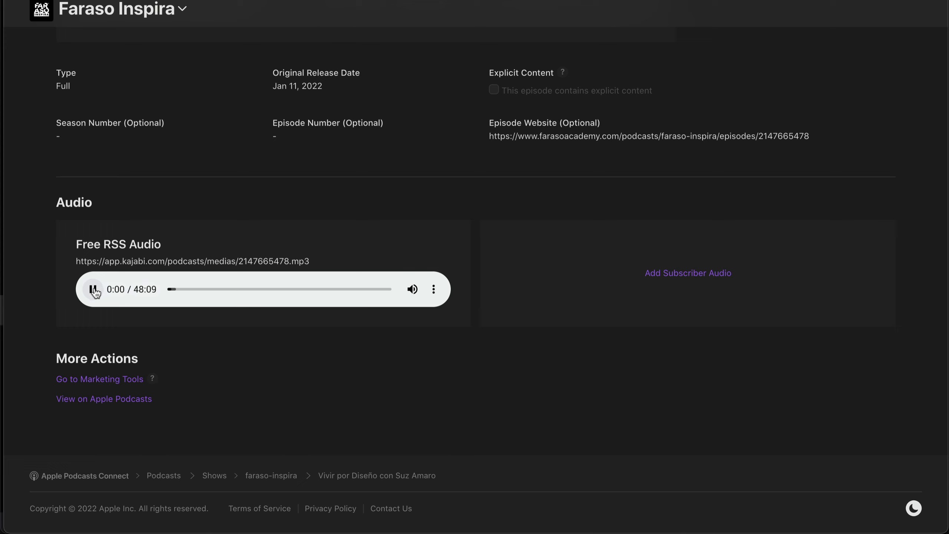